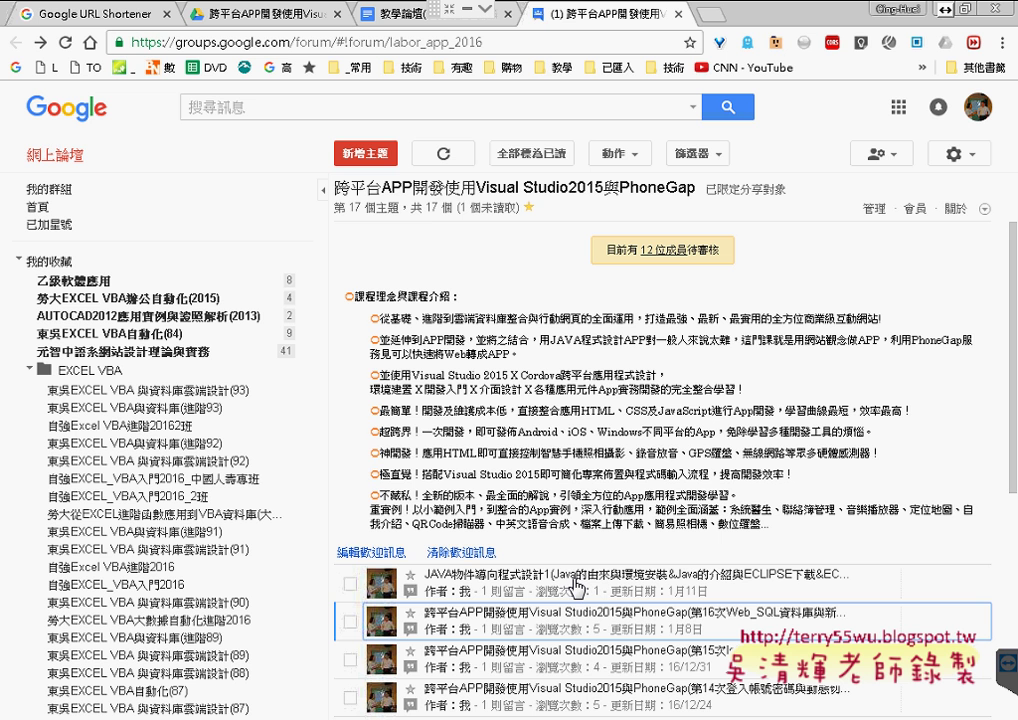
Open the lesson 16 Web_SQL forum thread, highlight lesson lines 01 and 04, then return to Dreamweaver
click(586, 625)
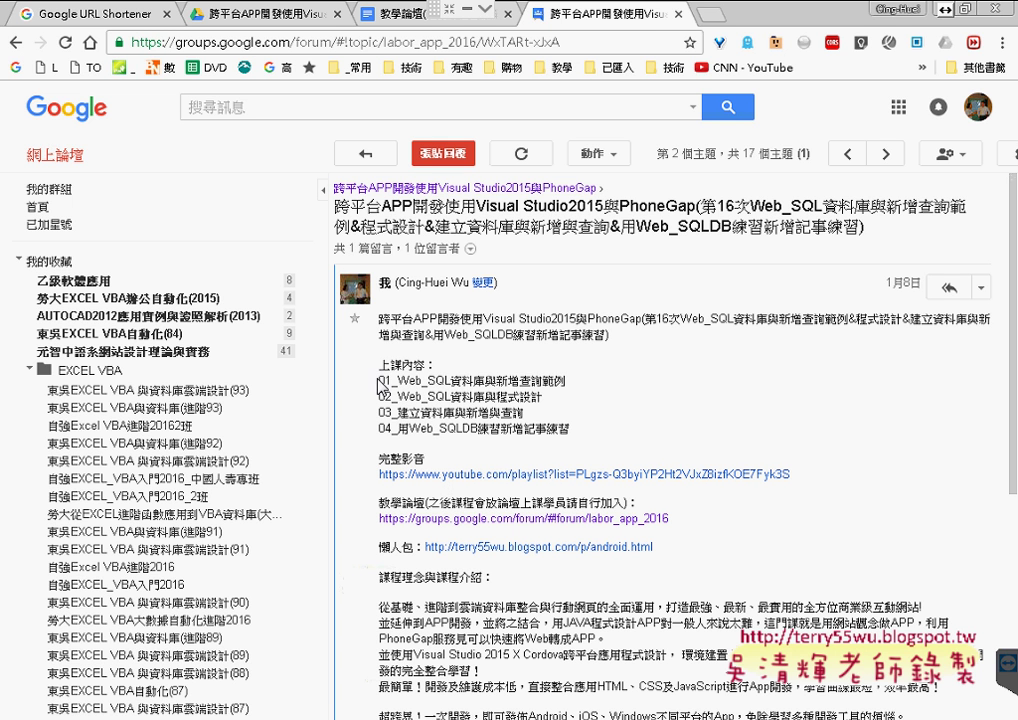
drag(379, 381, 586, 384)
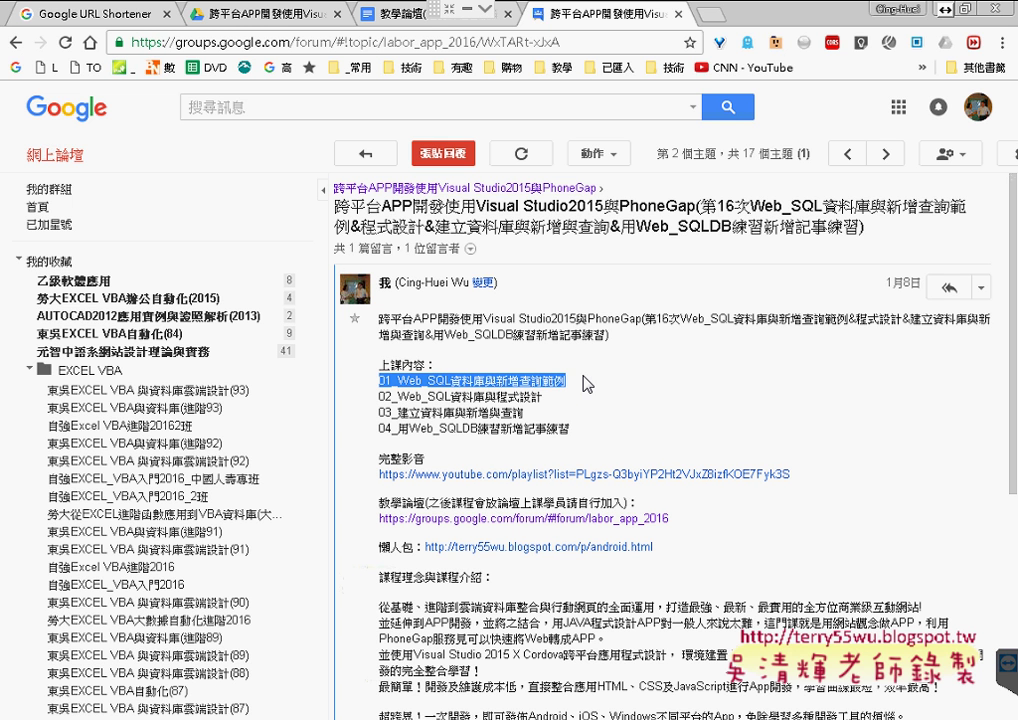
drag(571, 430, 384, 430)
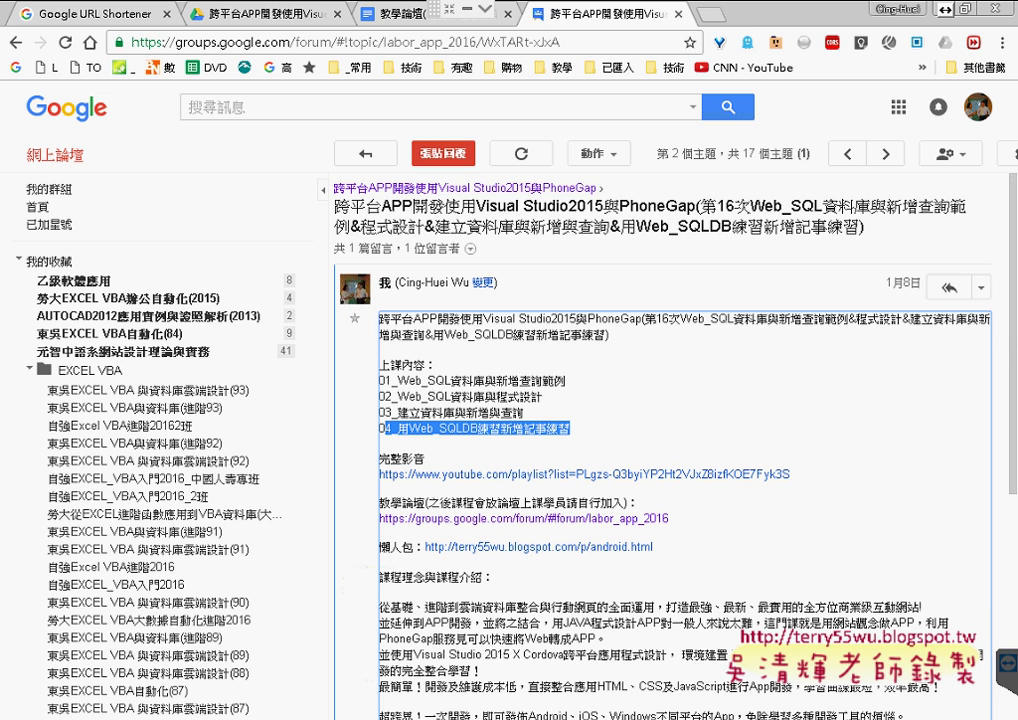
key(alt+Tab)
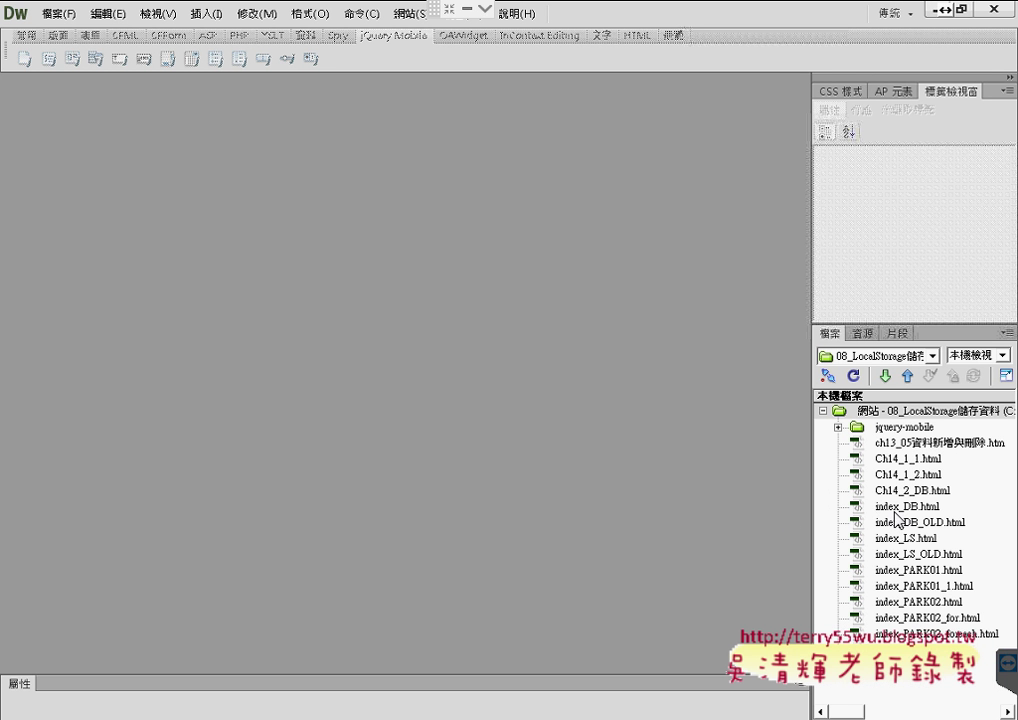
Open Ch14_2_DB.html, view its jQuery Mobile theme CSS, and toggle Live view on and off
double_click(903, 490)
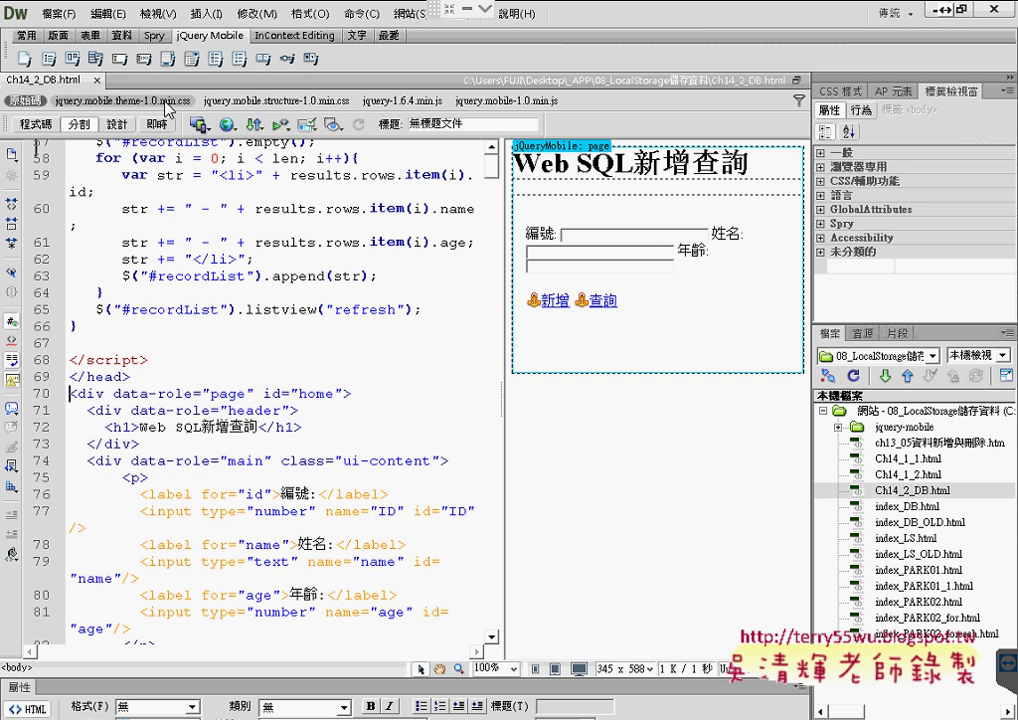
click(165, 102)
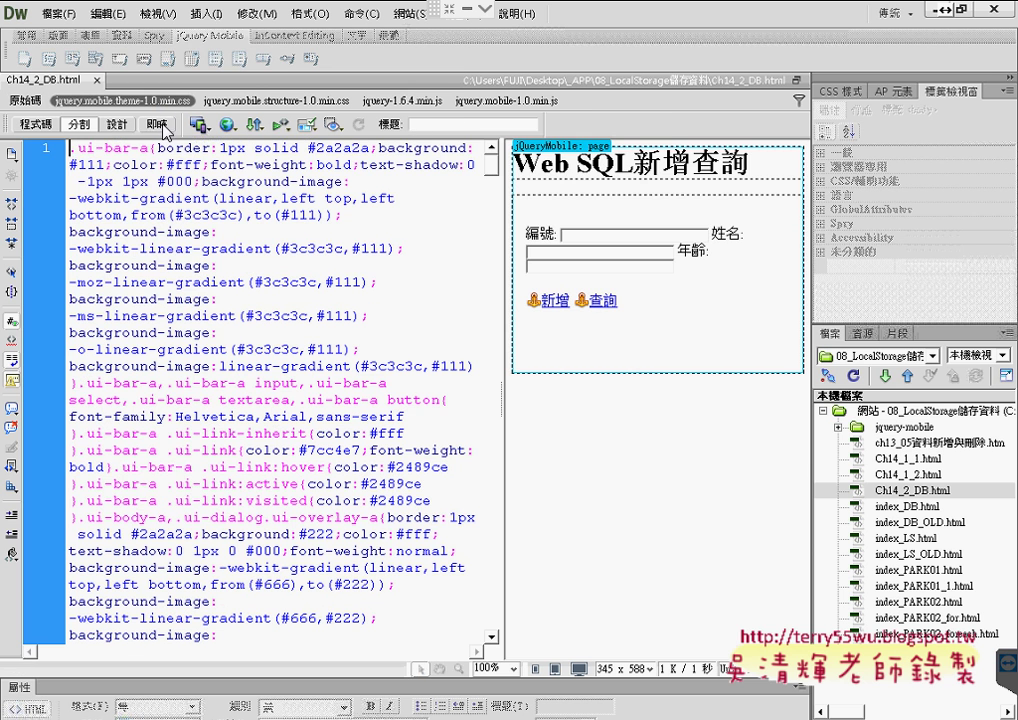
click(156, 124)
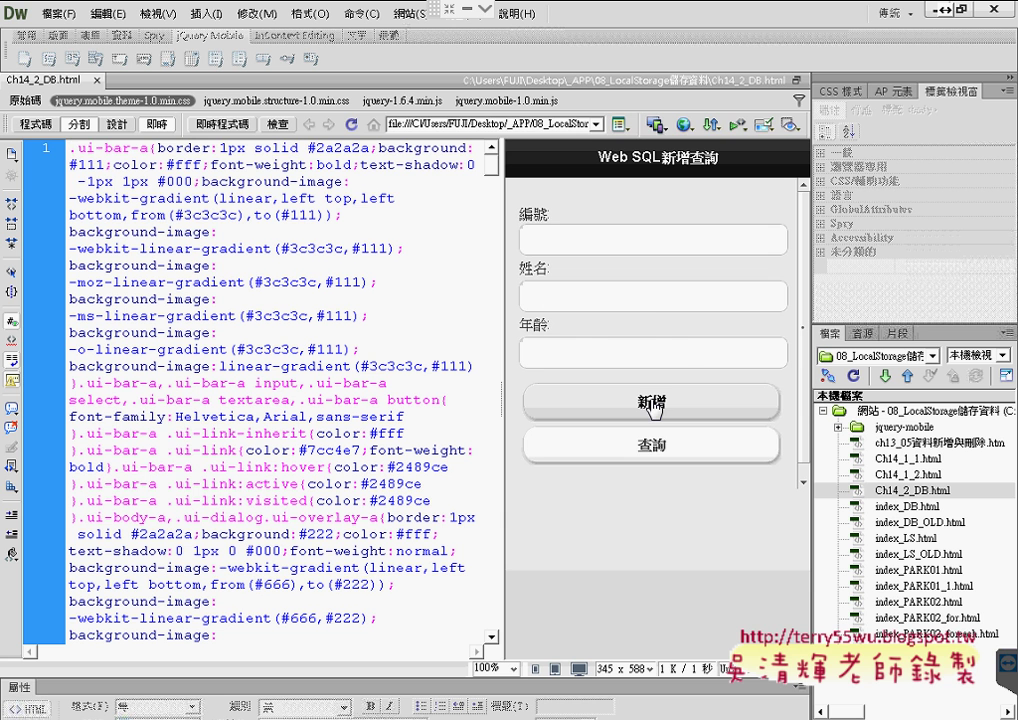
click(155, 124)
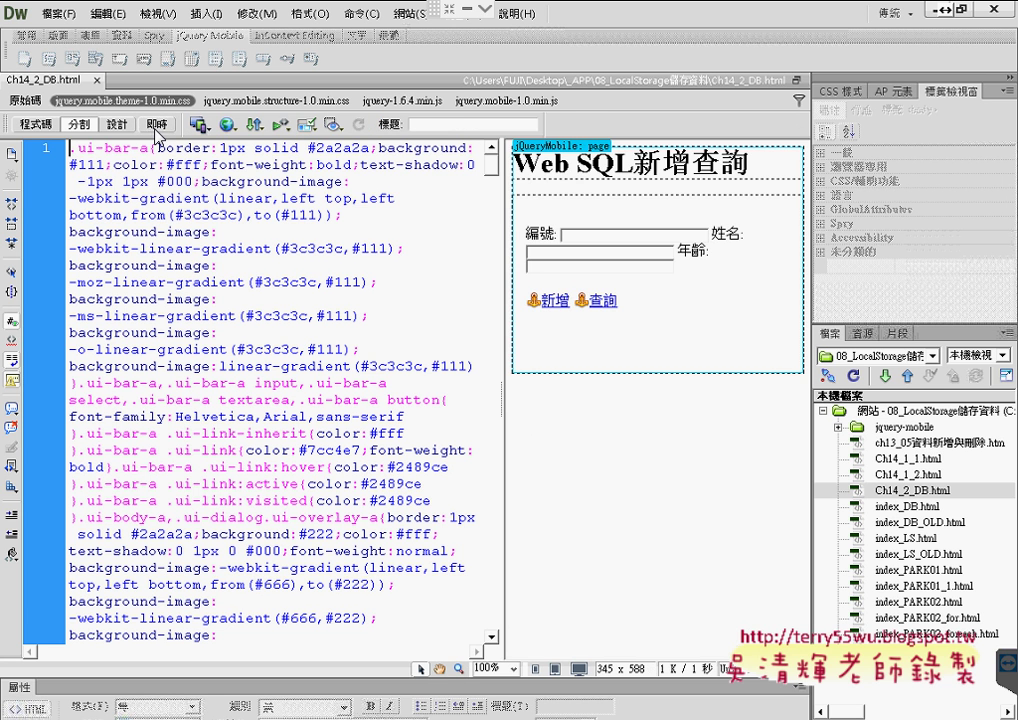
click(224, 127)
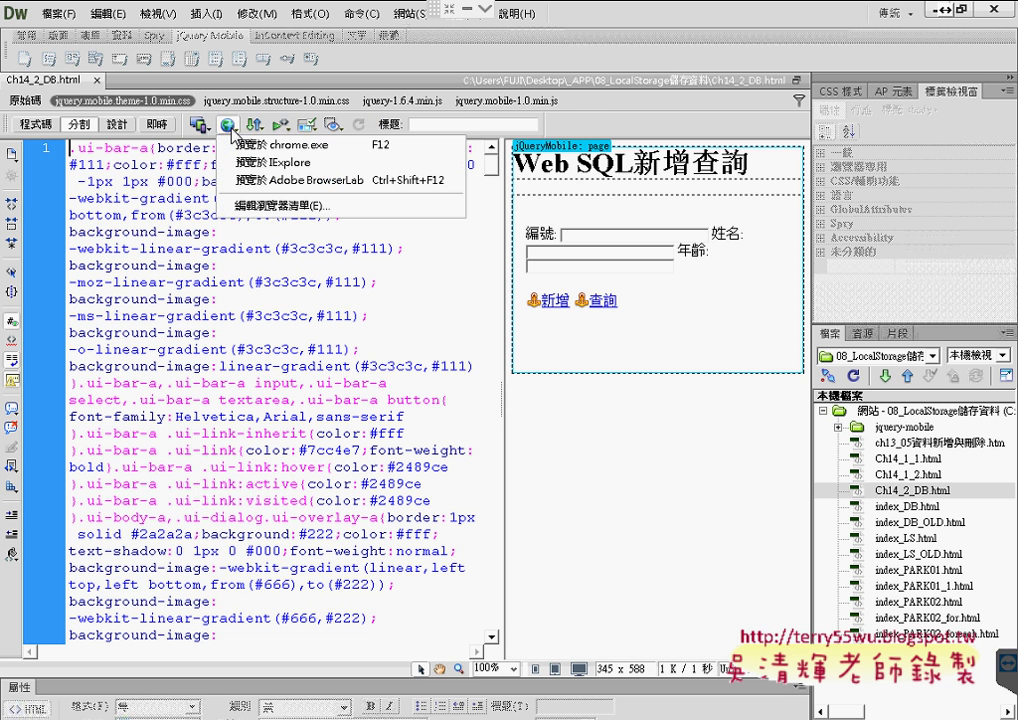
Preview the page in Chrome and resize the window narrower, placing it over Dreamweaver
click(280, 147)
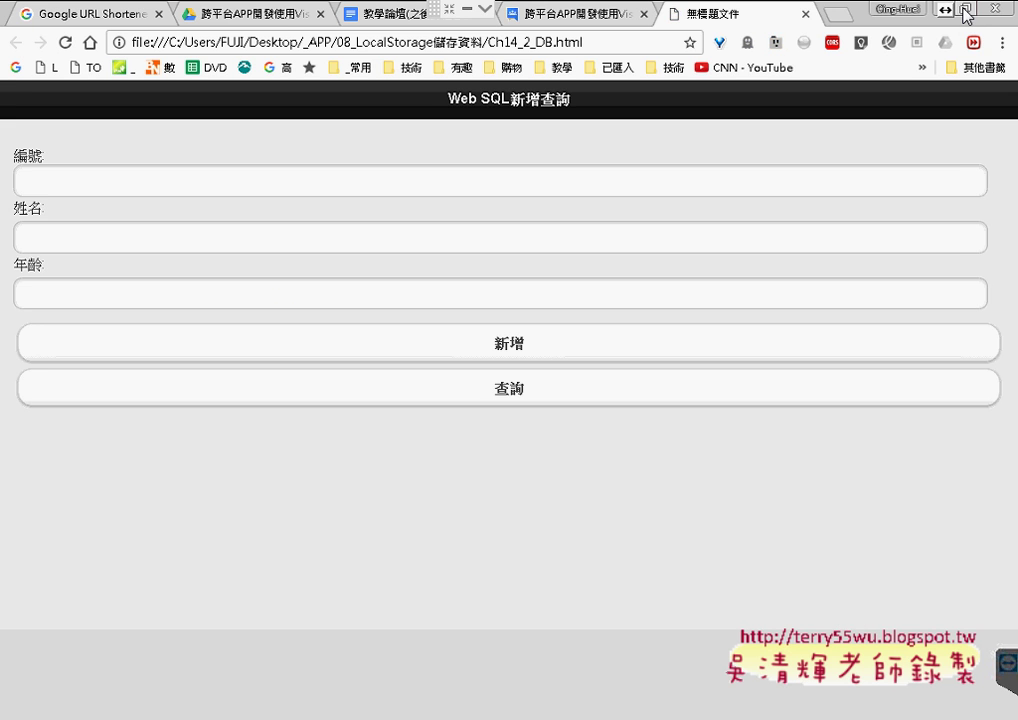
click(965, 12)
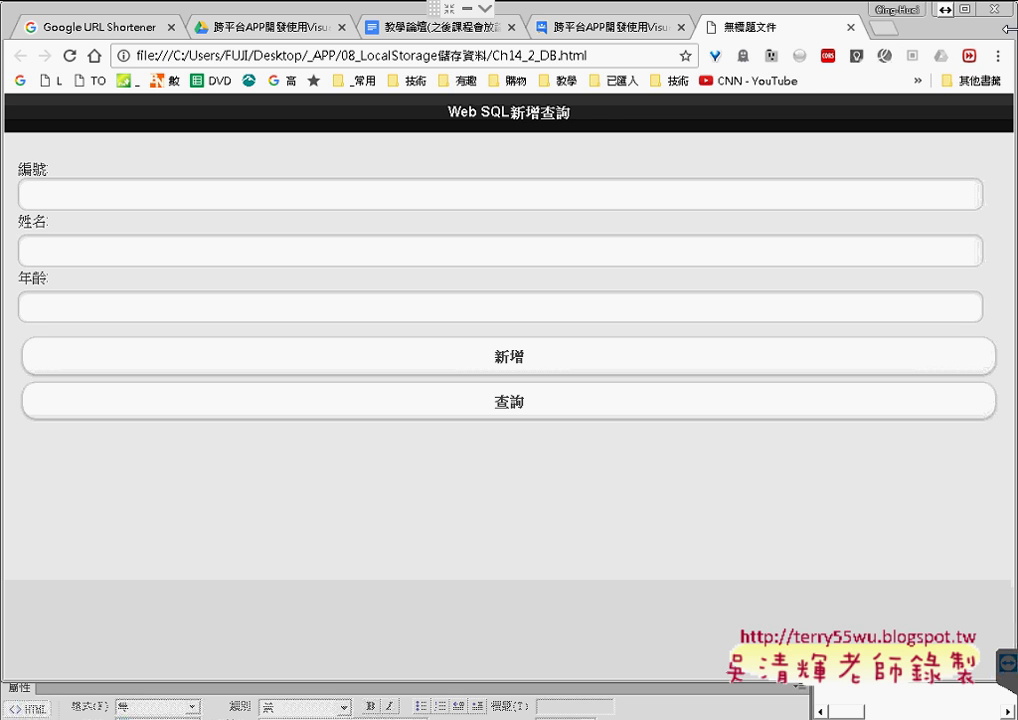
drag(1014, 37, 921, 40)
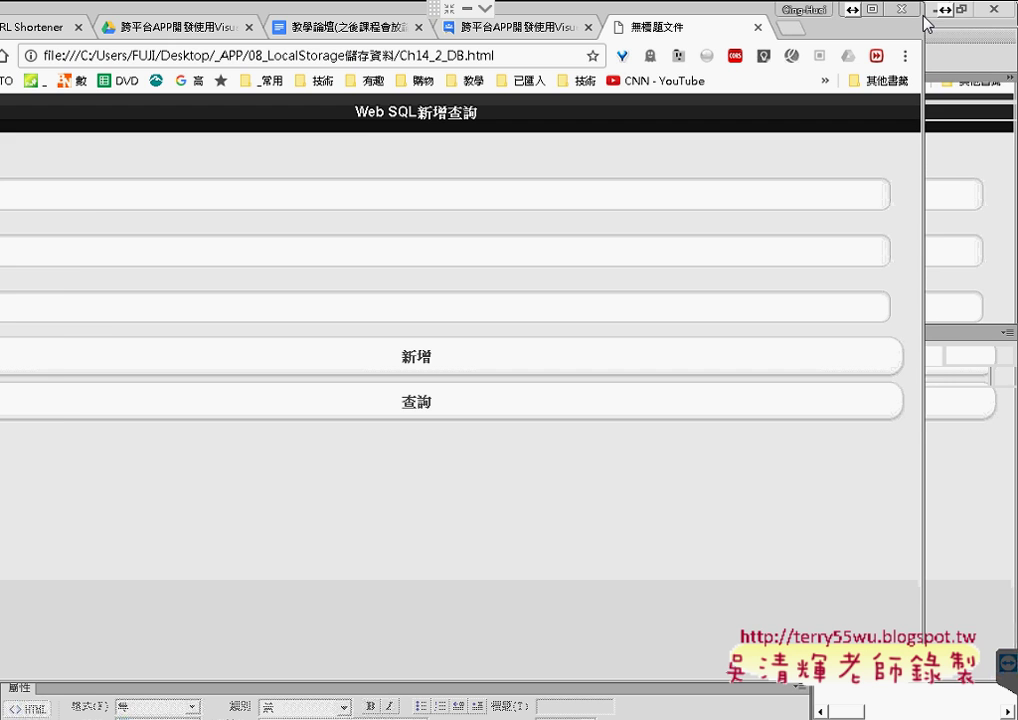
click(927, 107)
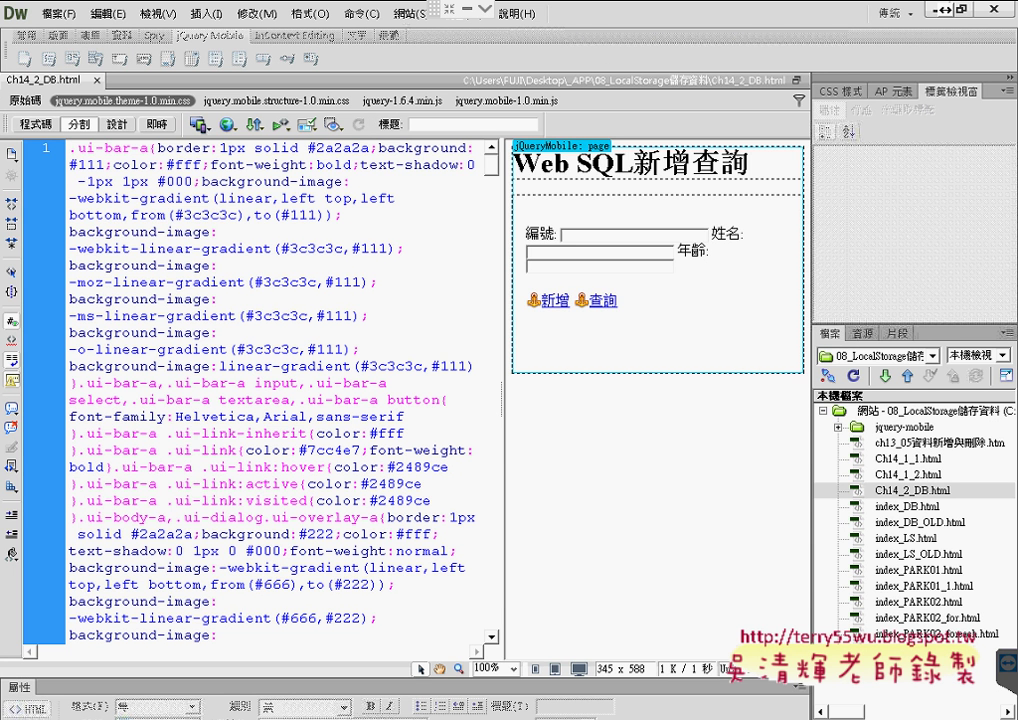
key(F12)
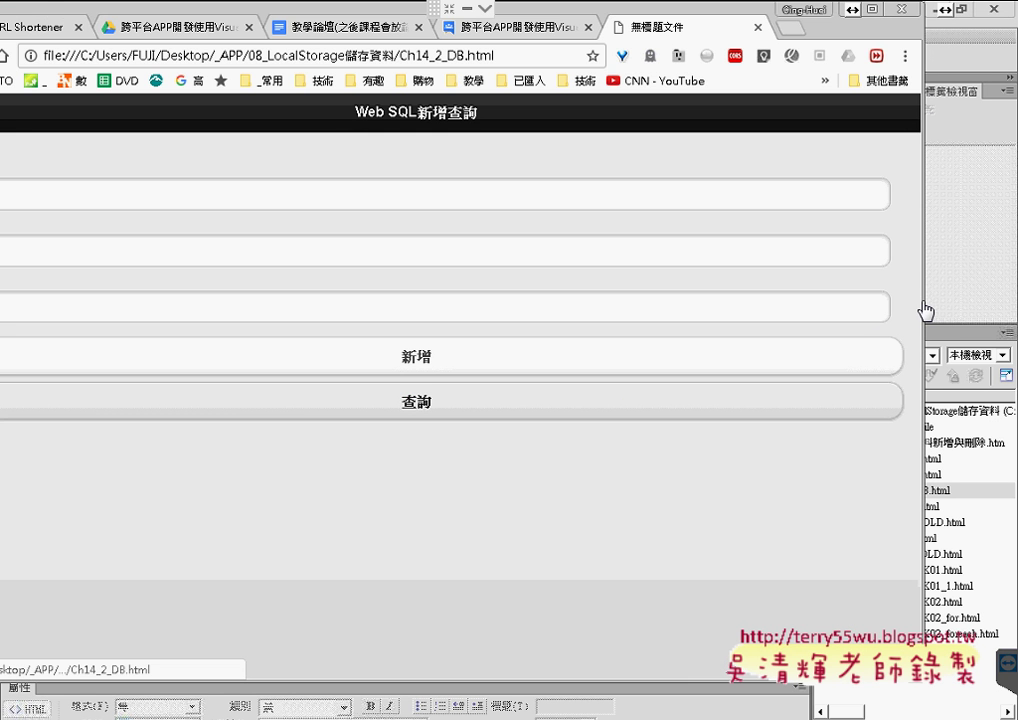
drag(592, 300, 586, 300)
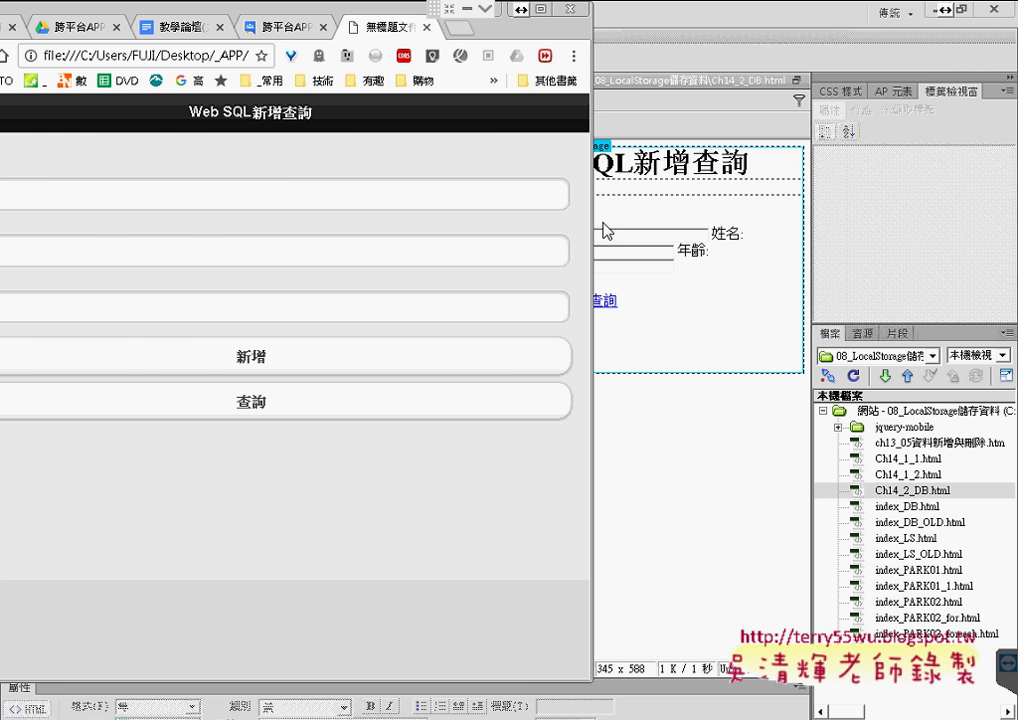
drag(338, 20, 612, 44)
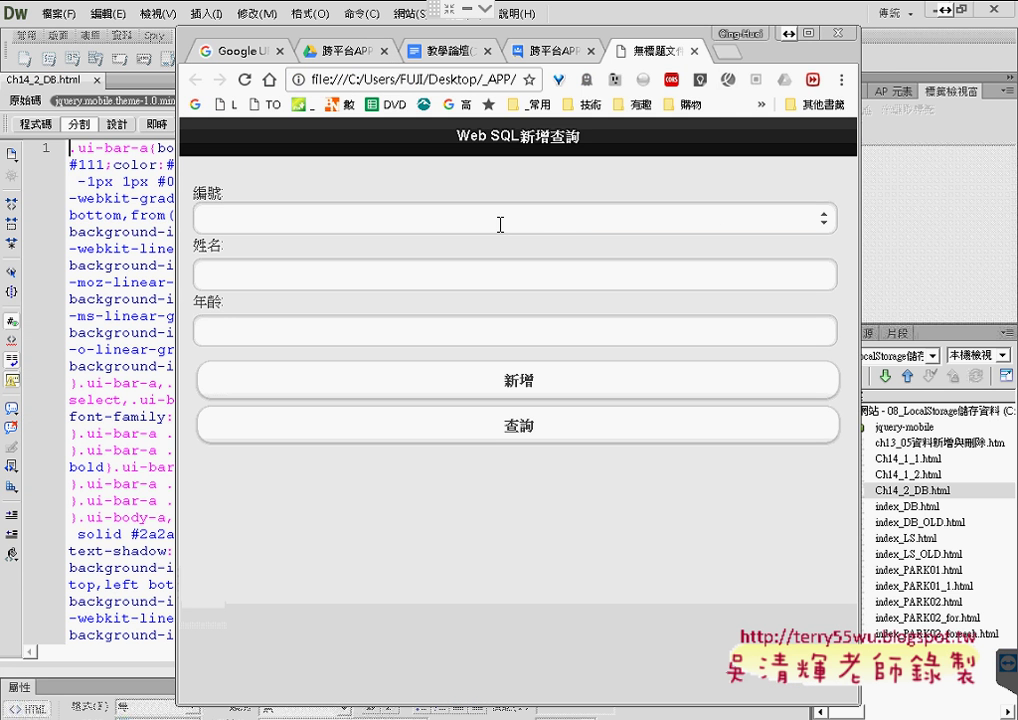
Enter record 001, AAA, age 18, add it to the database, and dismiss the confirmation
click(549, 227)
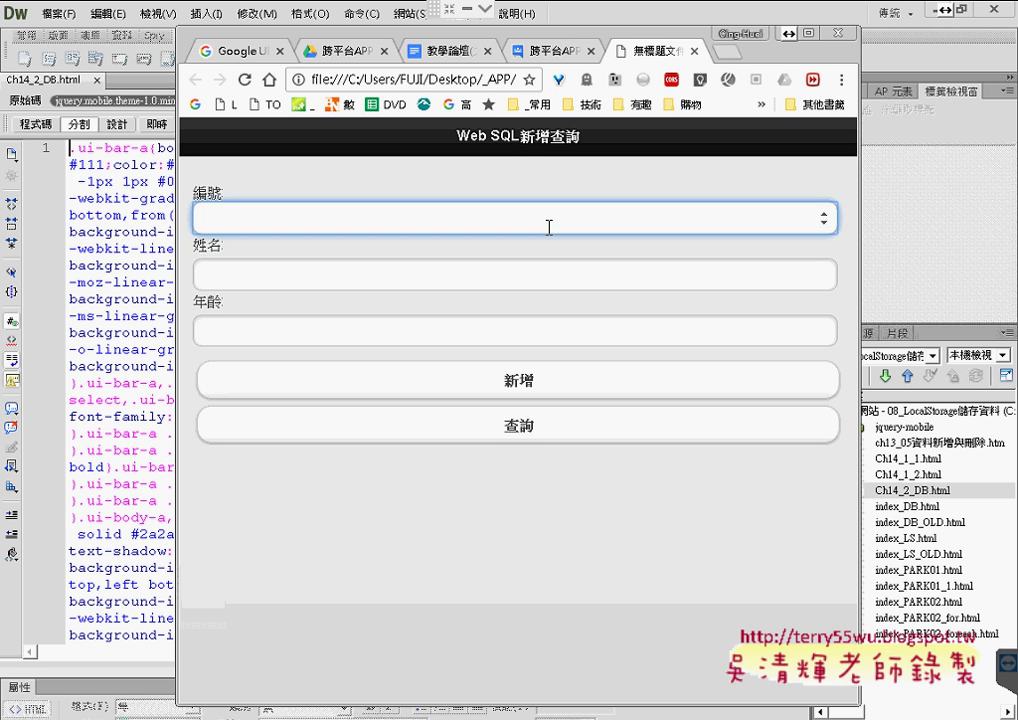
text(001)
key(Tab)
text(AA)
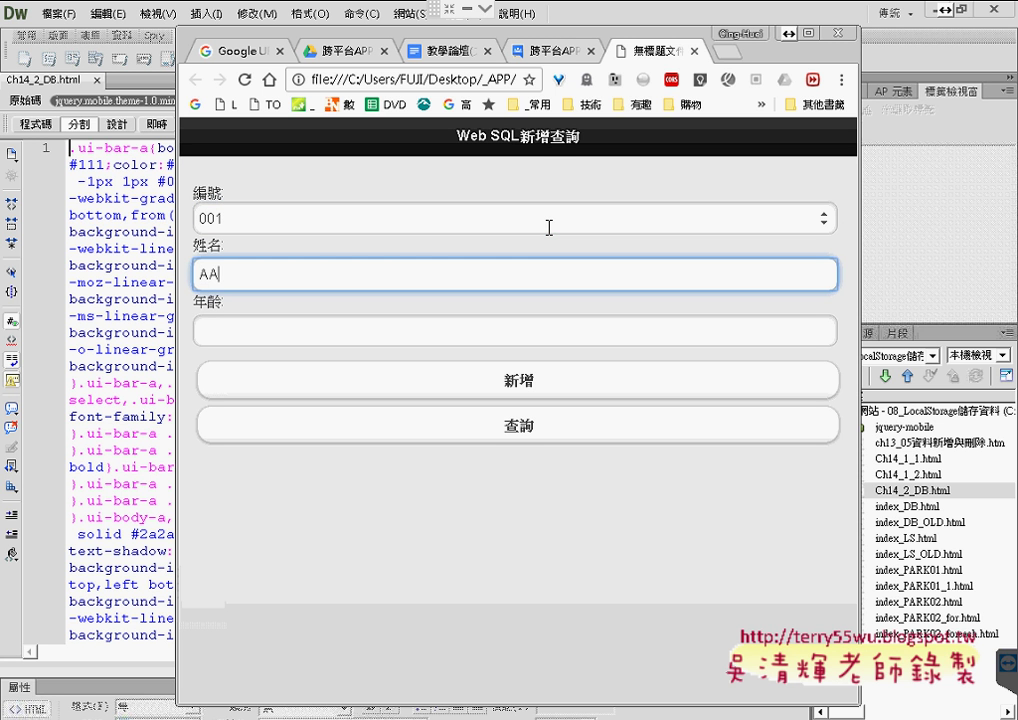
text(A)
key(Tab)
text(1)
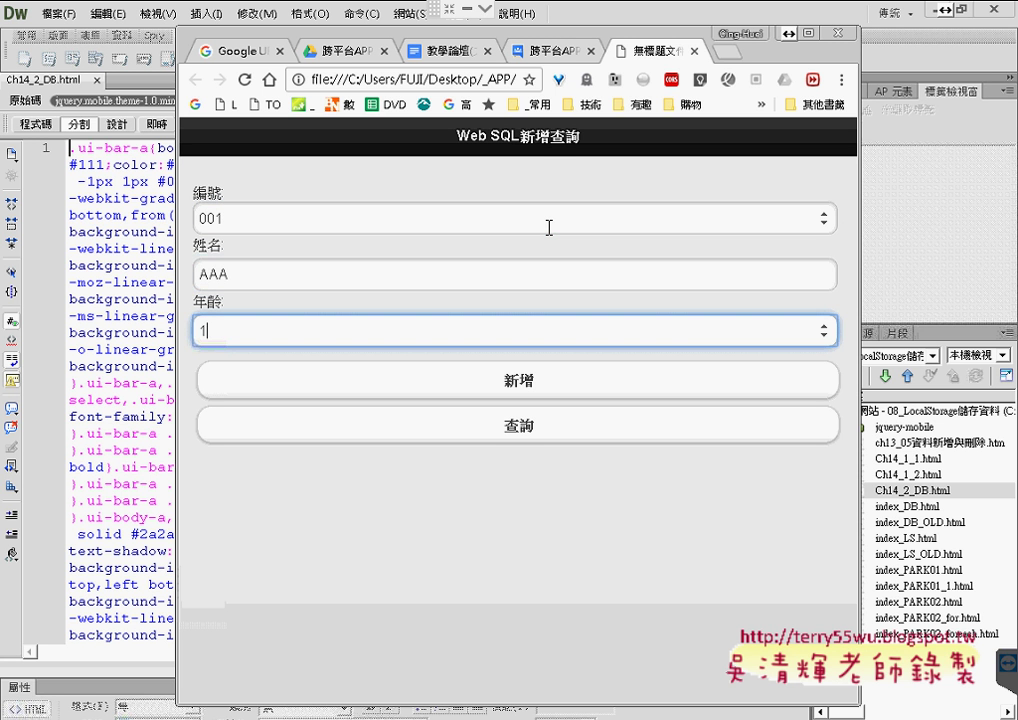
text(8)
click(545, 384)
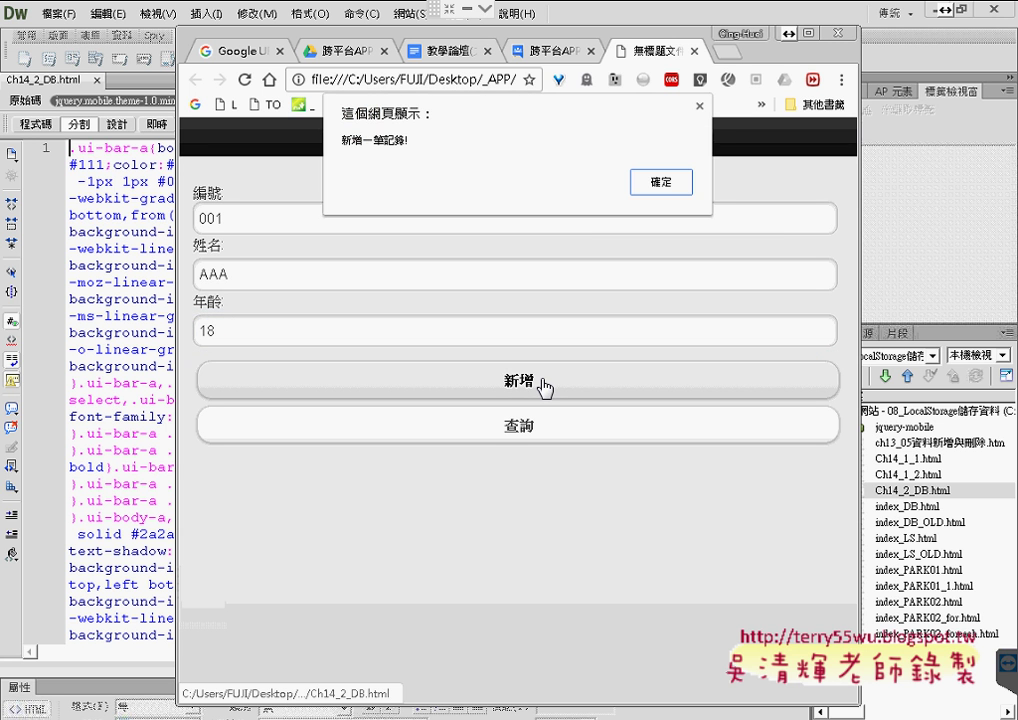
click(661, 183)
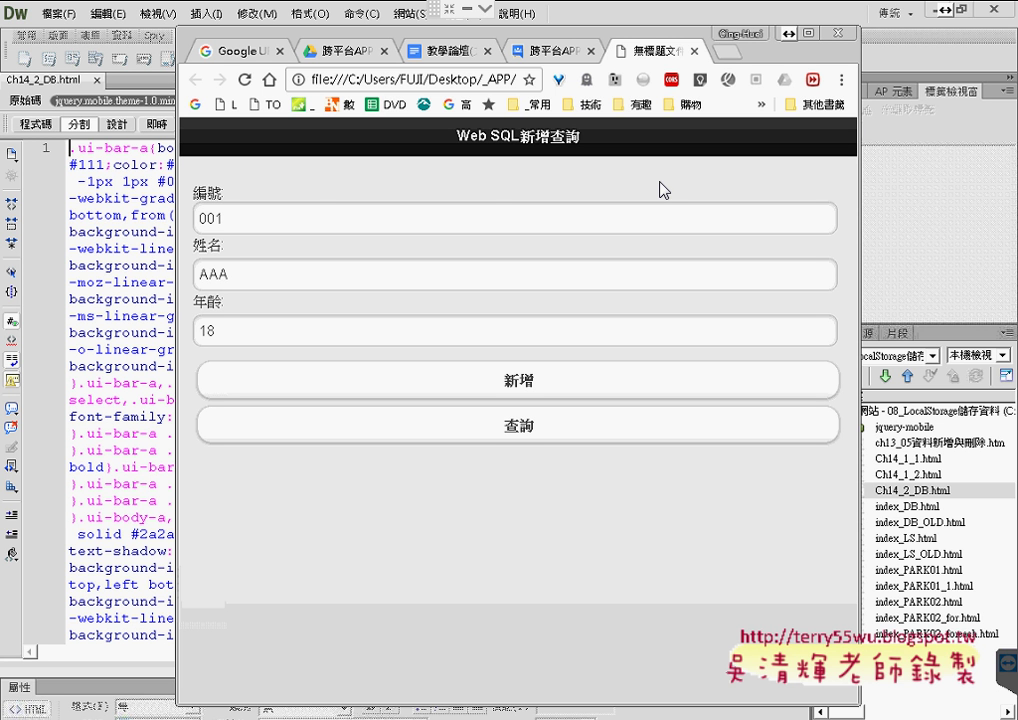
Change the form to 002, BBB, 19, add the record and dismiss the confirmation
click(316, 214)
key(BackSpace)
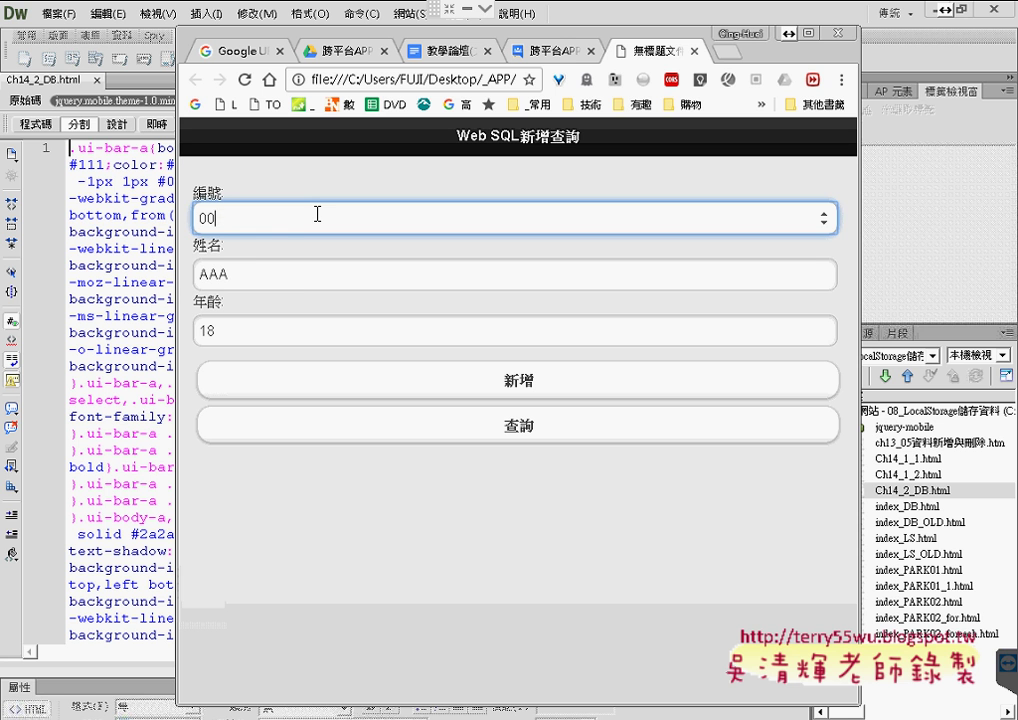
text(2)
key(Tab)
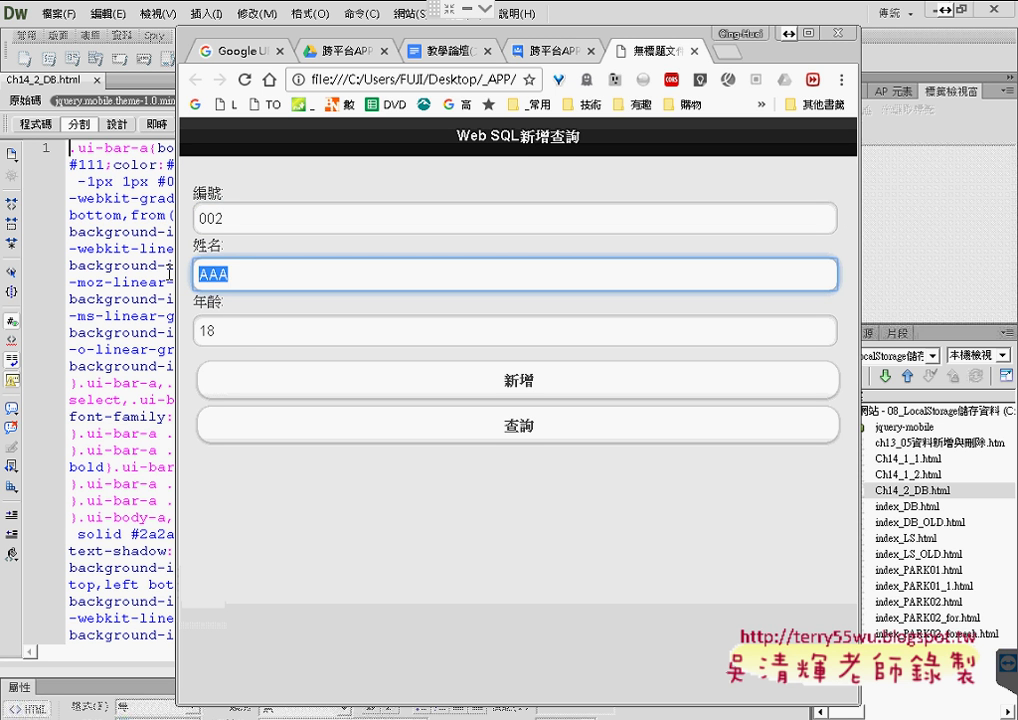
text(BBB)
click(236, 338)
key(BackSpace)
text(9)
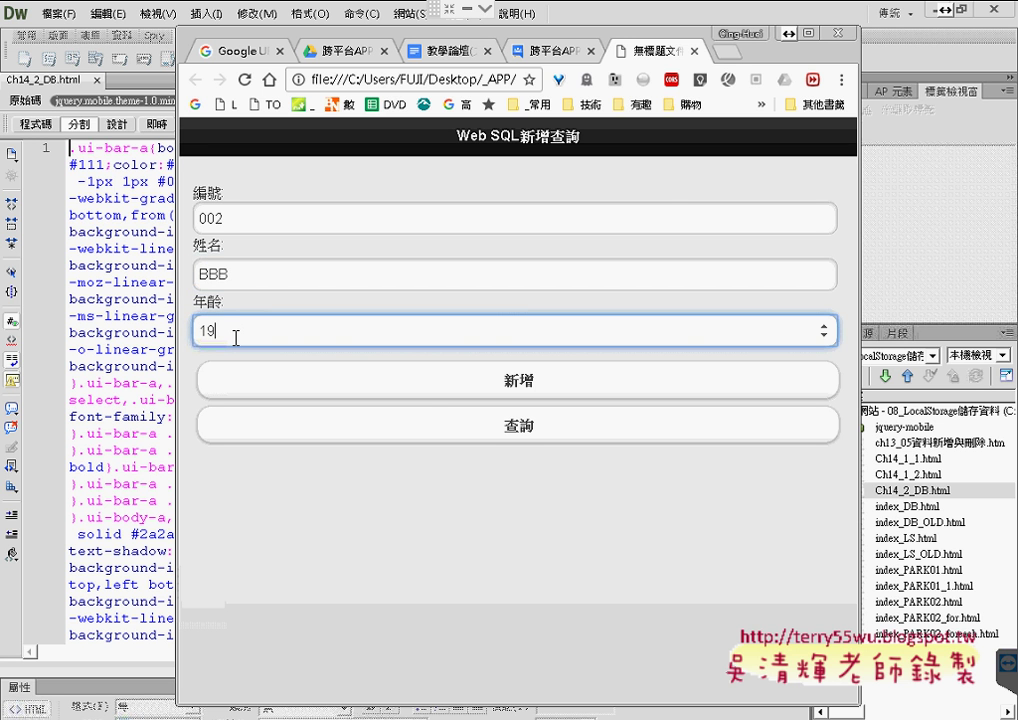
click(447, 388)
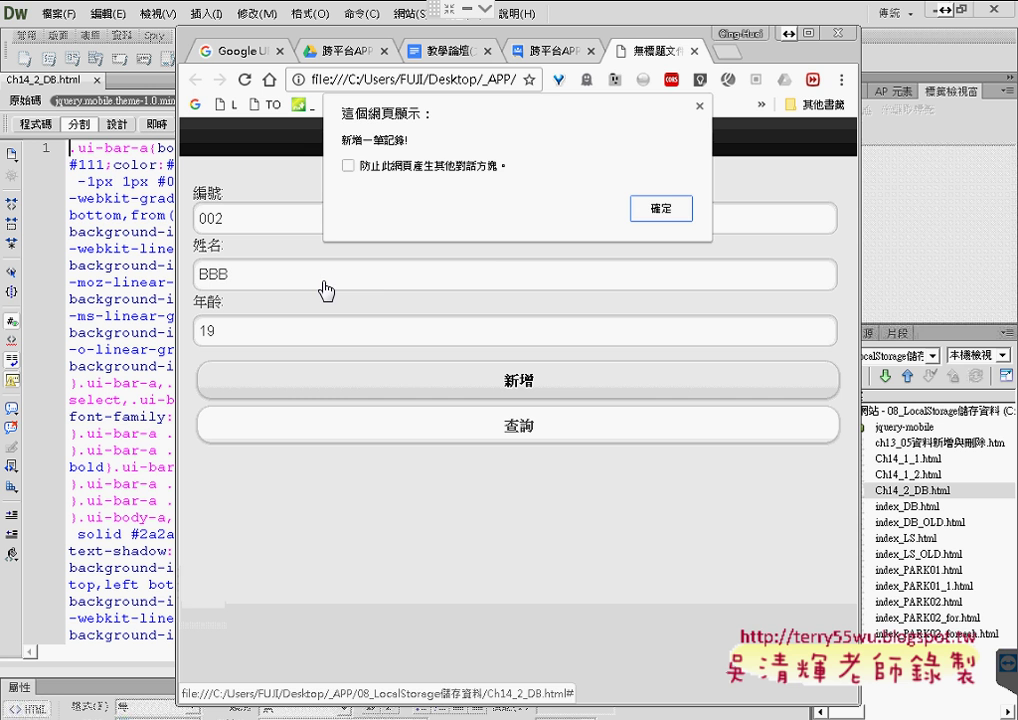
click(659, 208)
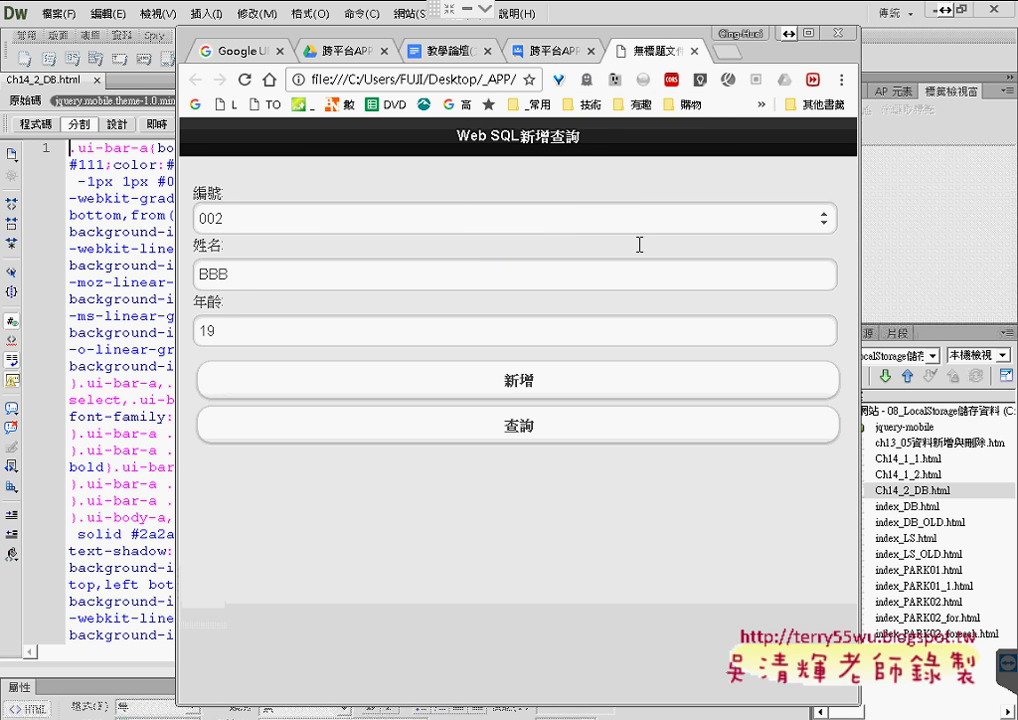
Query to list records 001 - AAA - 18 and 002 - BBB - 19, select both rows, then hide Chrome
click(550, 432)
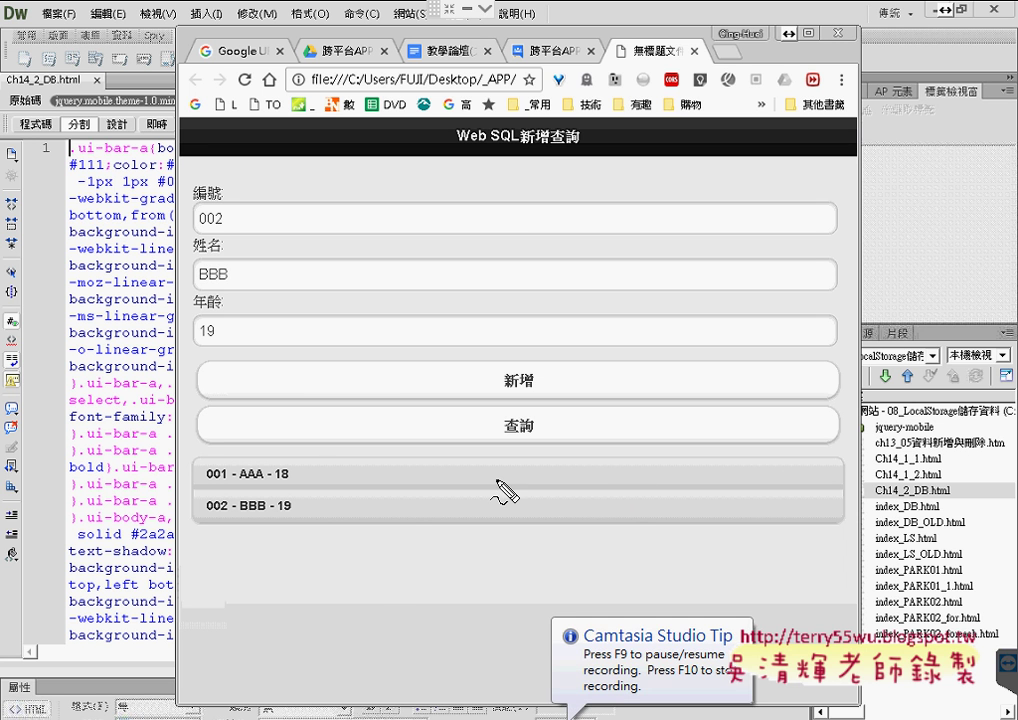
drag(182, 487, 455, 521)
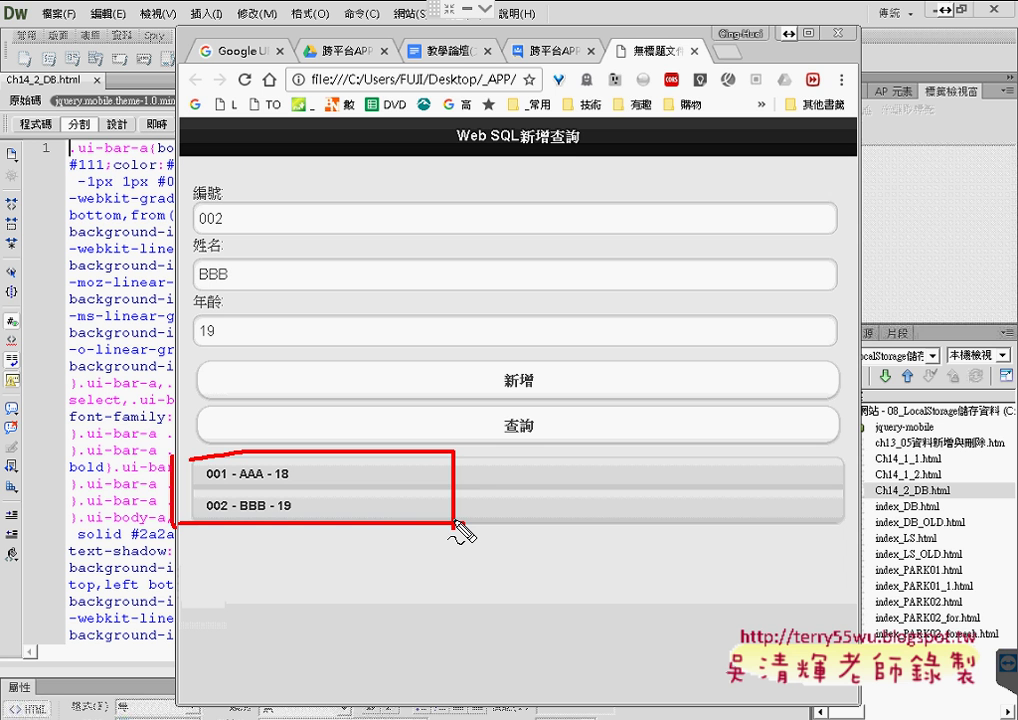
key(Escape)
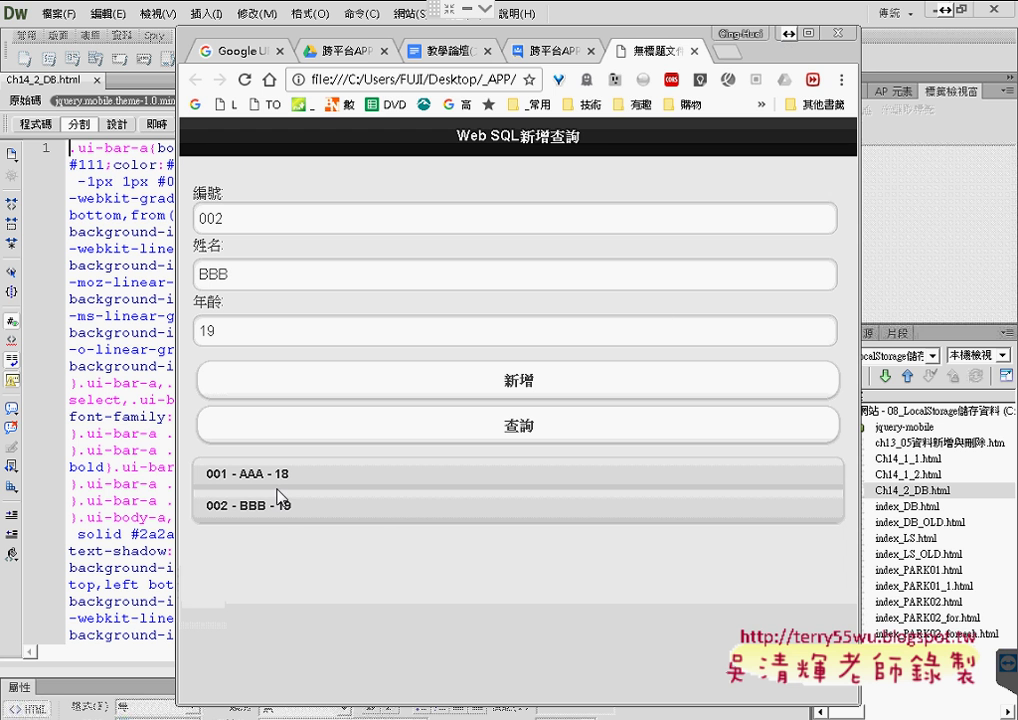
mouse_move(193, 463)
mouse_down()
mouse_move(284, 473)
mouse_move(376, 509)
mouse_up()
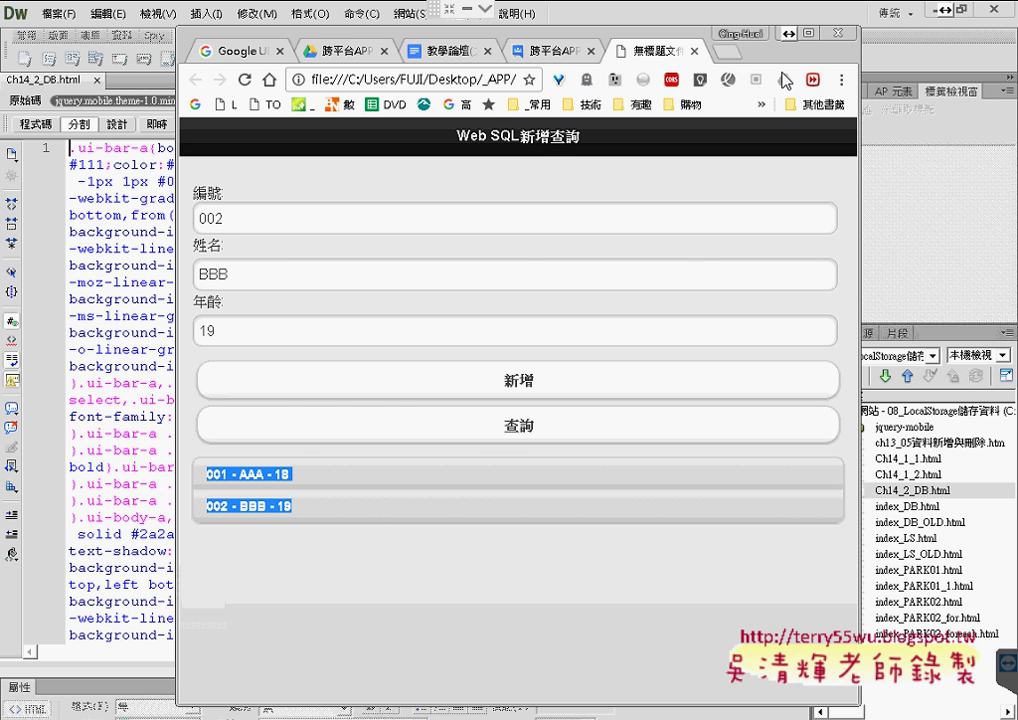
click(782, 38)
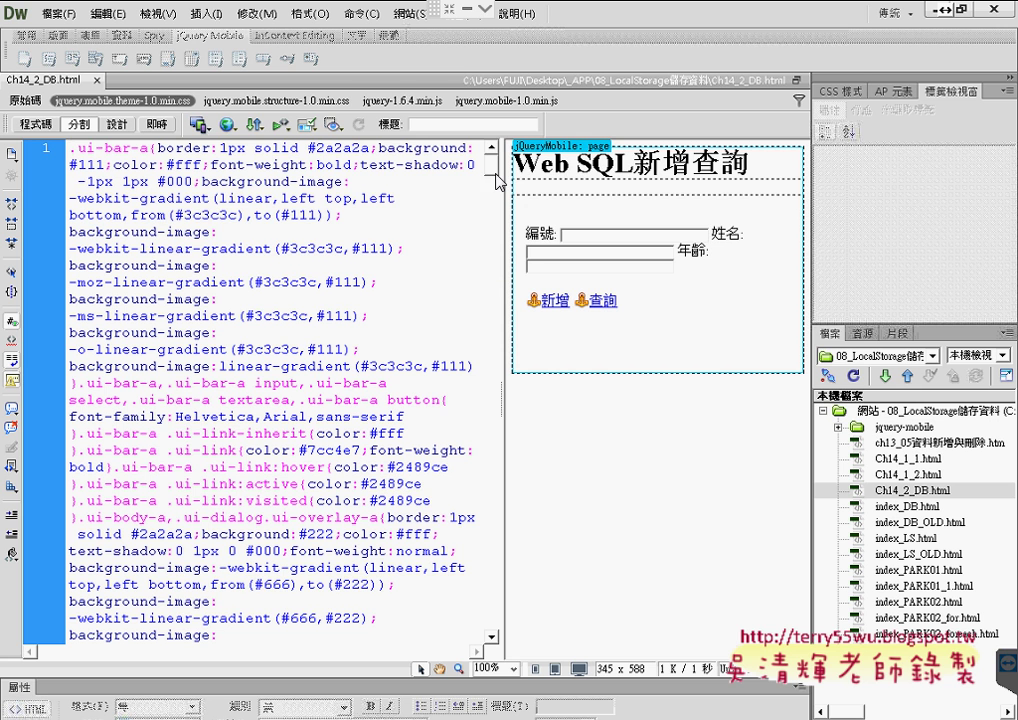
In Google Drive, open _雲端白板, maximize the browser, and open the 09_Web_SQL Database資料庫 folder
key(alt+Tab)
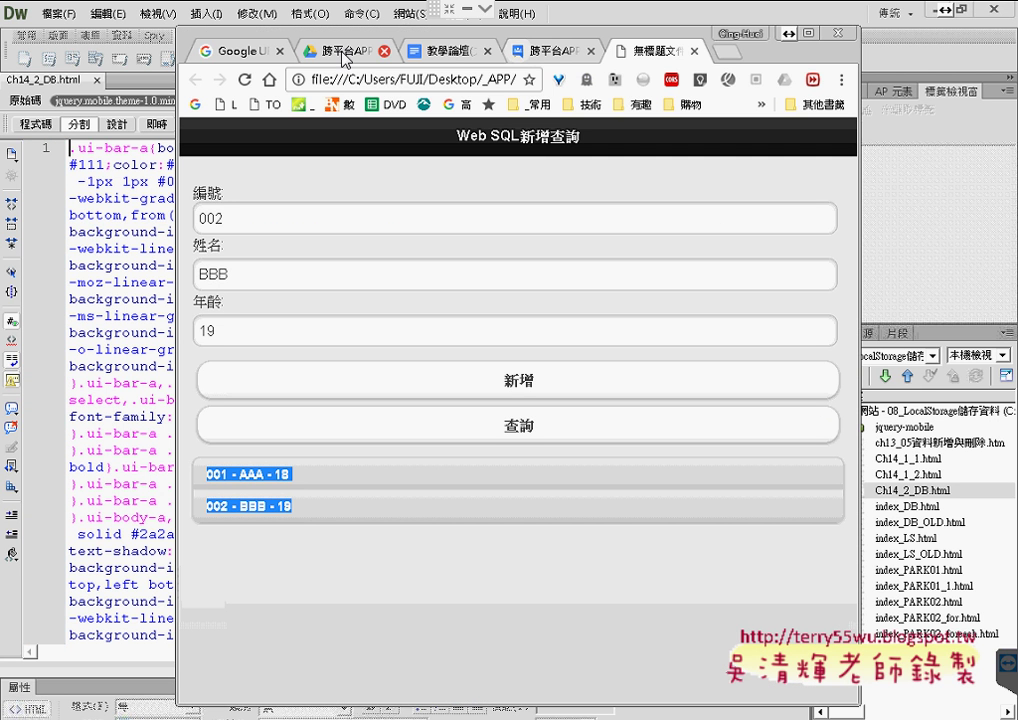
key(ctrl+2)
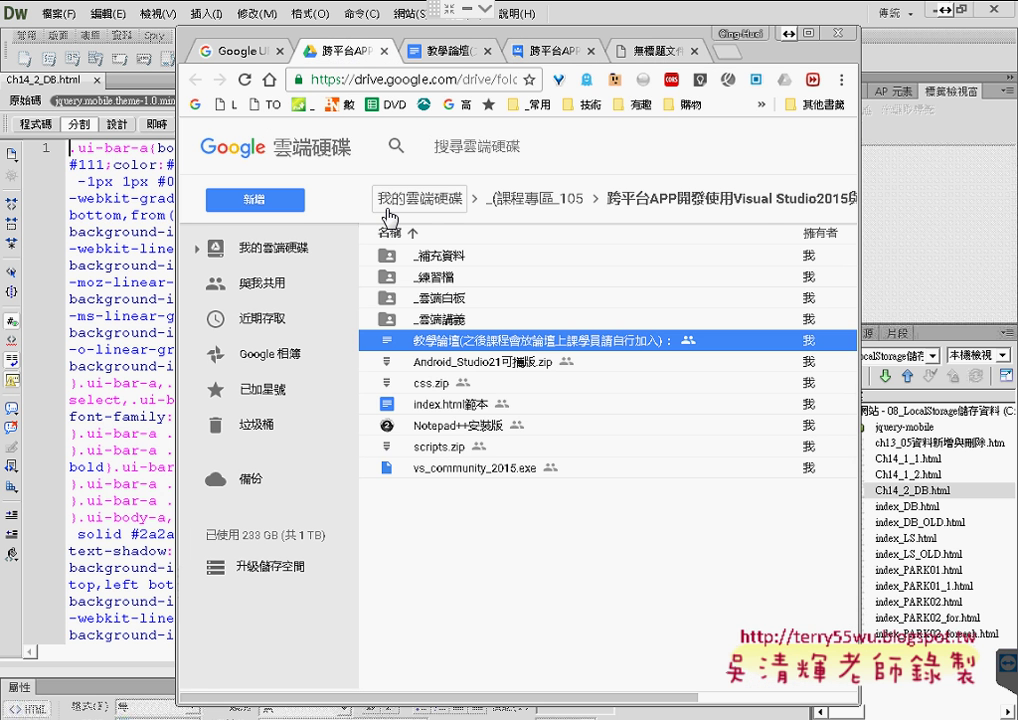
click(466, 302)
double_click(466, 302)
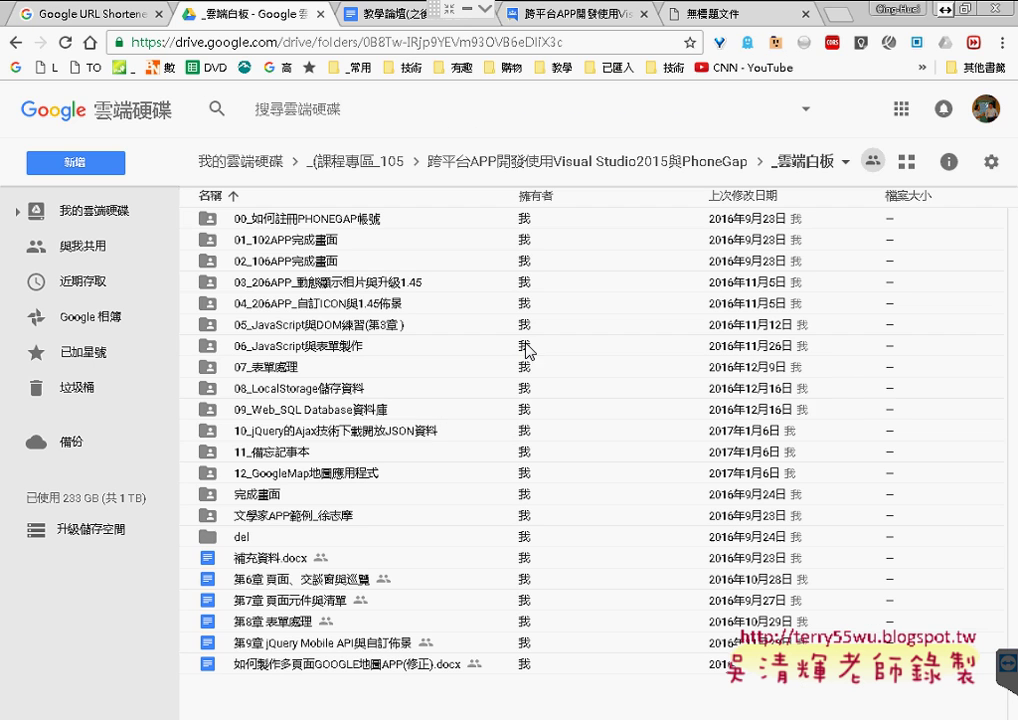
click(810, 34)
click(372, 410)
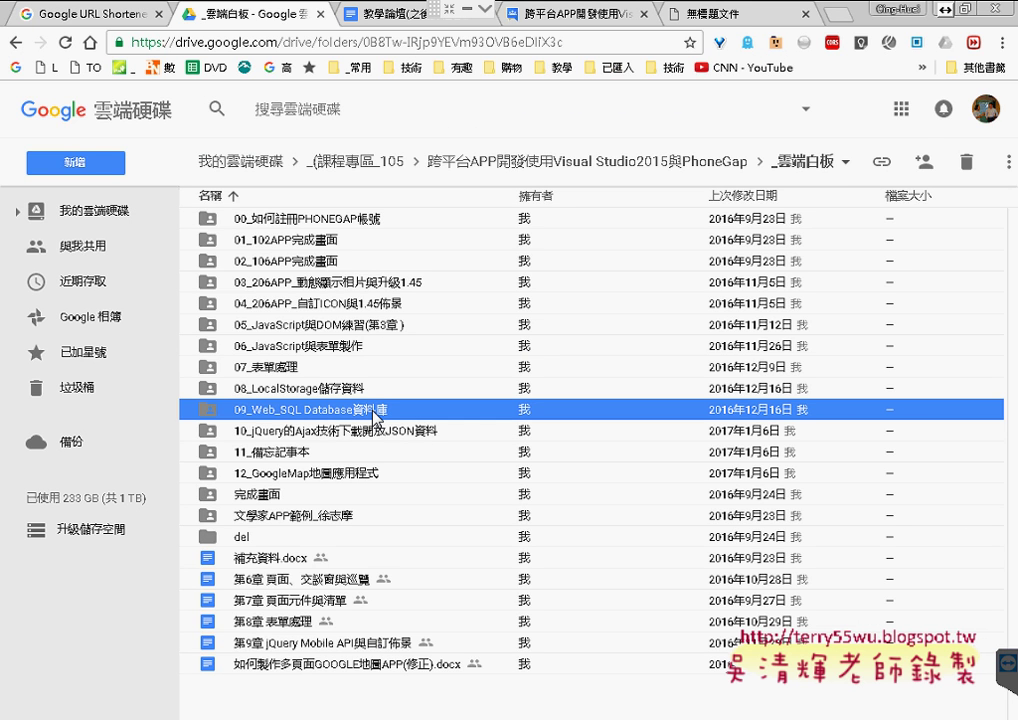
double_click(507, 416)
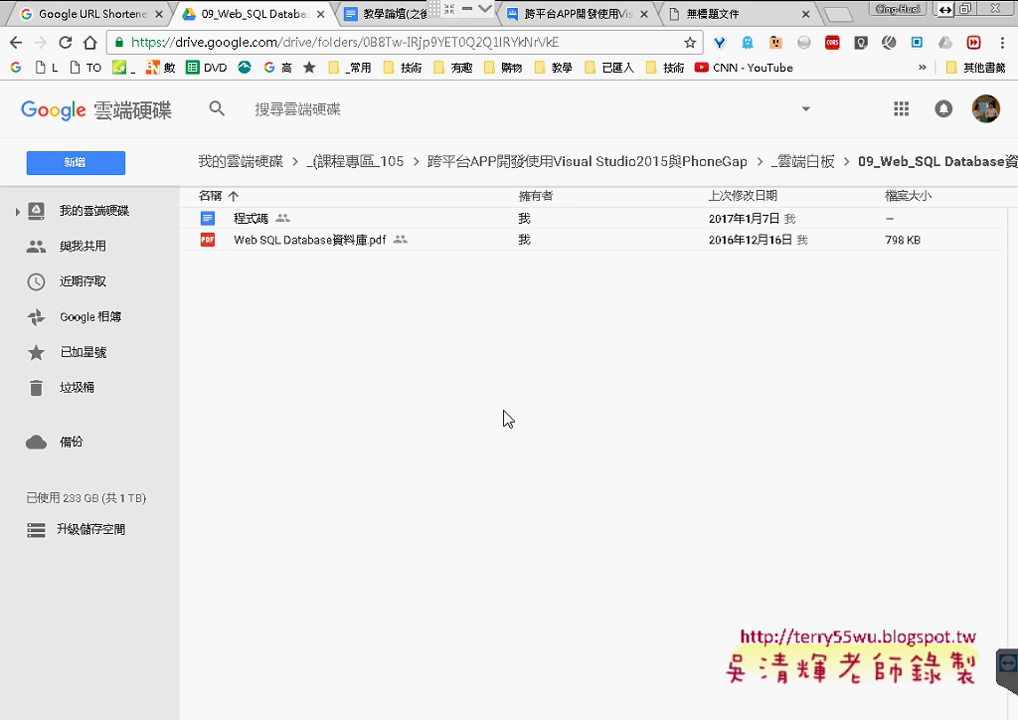
Open the 程式碼 Google Doc to review its Ch14_2 完成畫面 screenshots
double_click(275, 219)
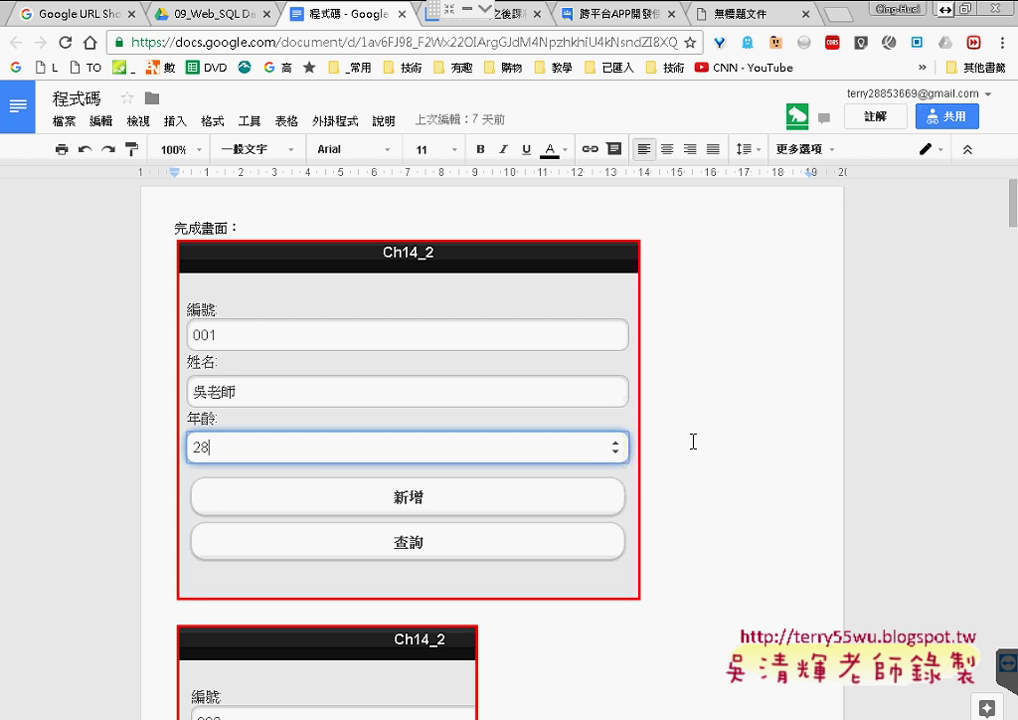
scroll(693, 441, down, 2)
scroll(693, 441, down, 3)
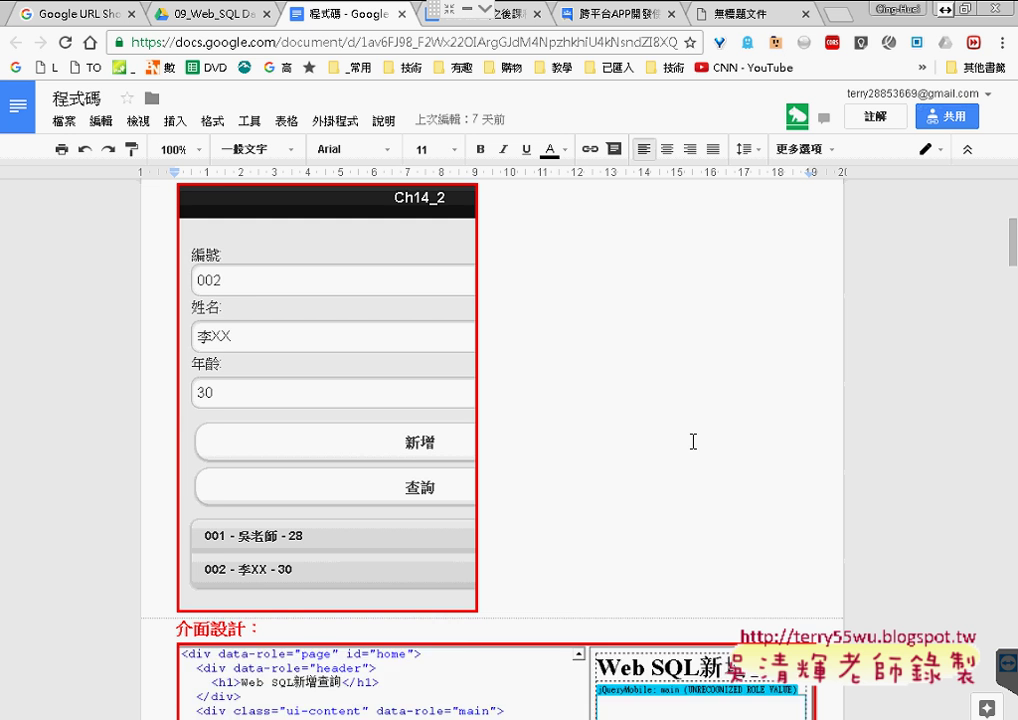
scroll(693, 441, down, 3)
scroll(780, 436, down, 3)
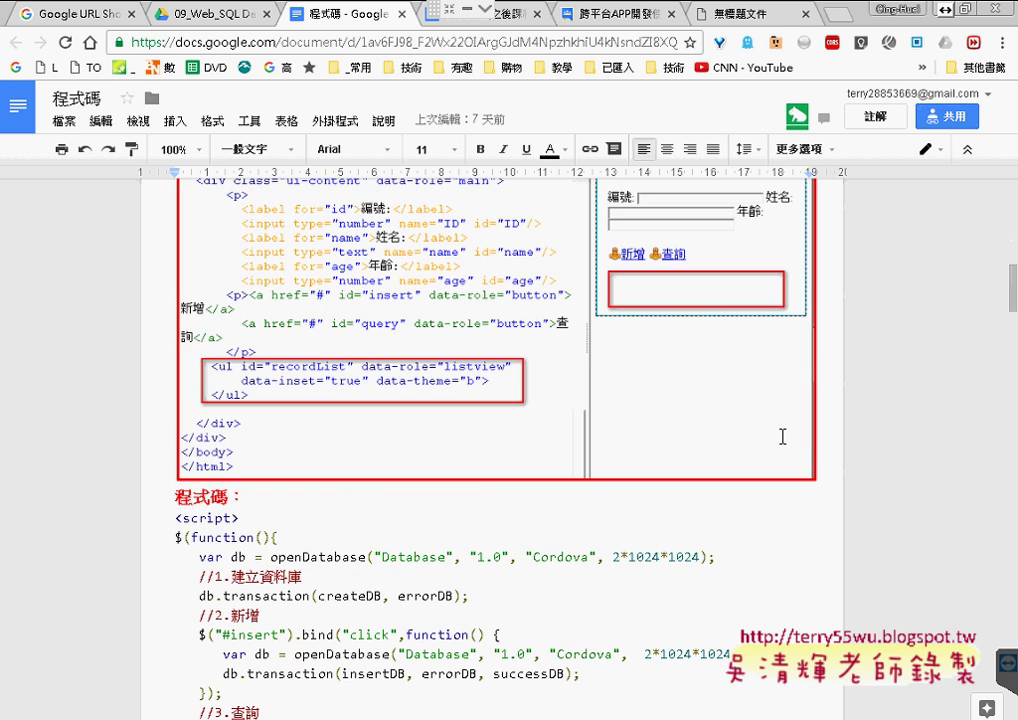
scroll(782, 436, down, 9)
scroll(782, 436, down, 7)
scroll(782, 436, down, 1)
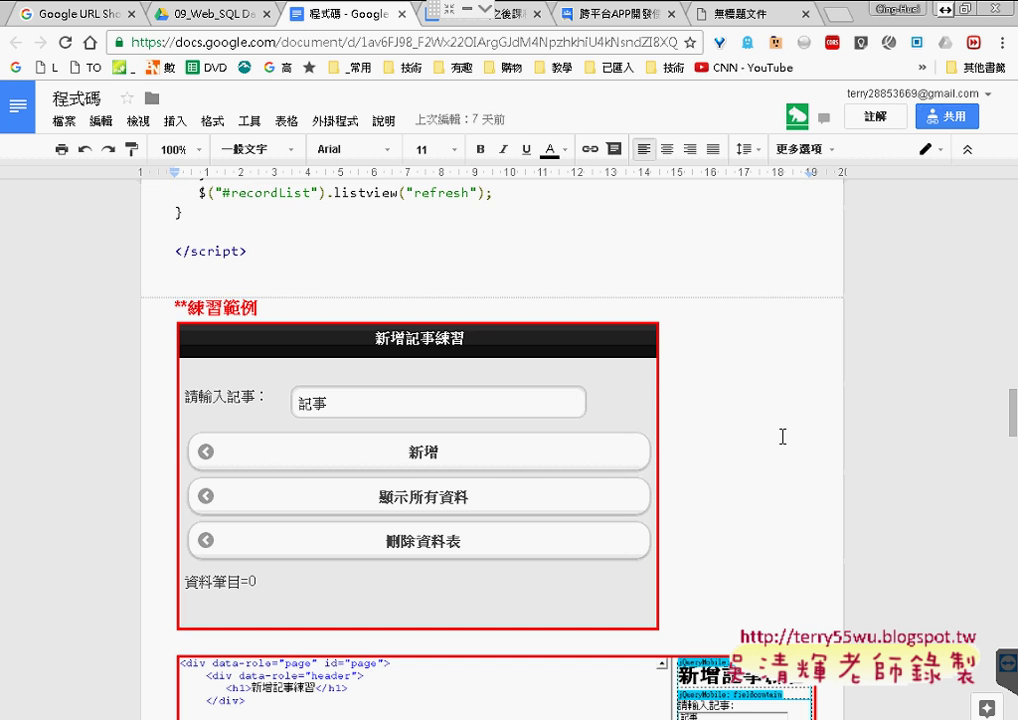
scroll(782, 436, down, 1)
scroll(782, 436, down, 2)
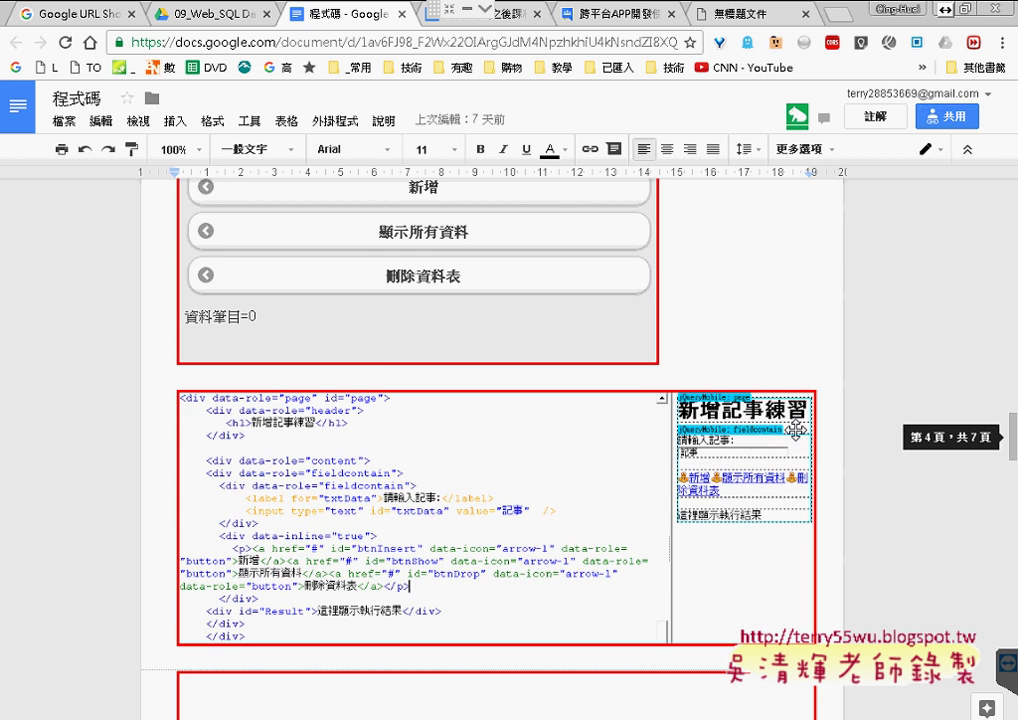
scroll(350, 591, down, 4)
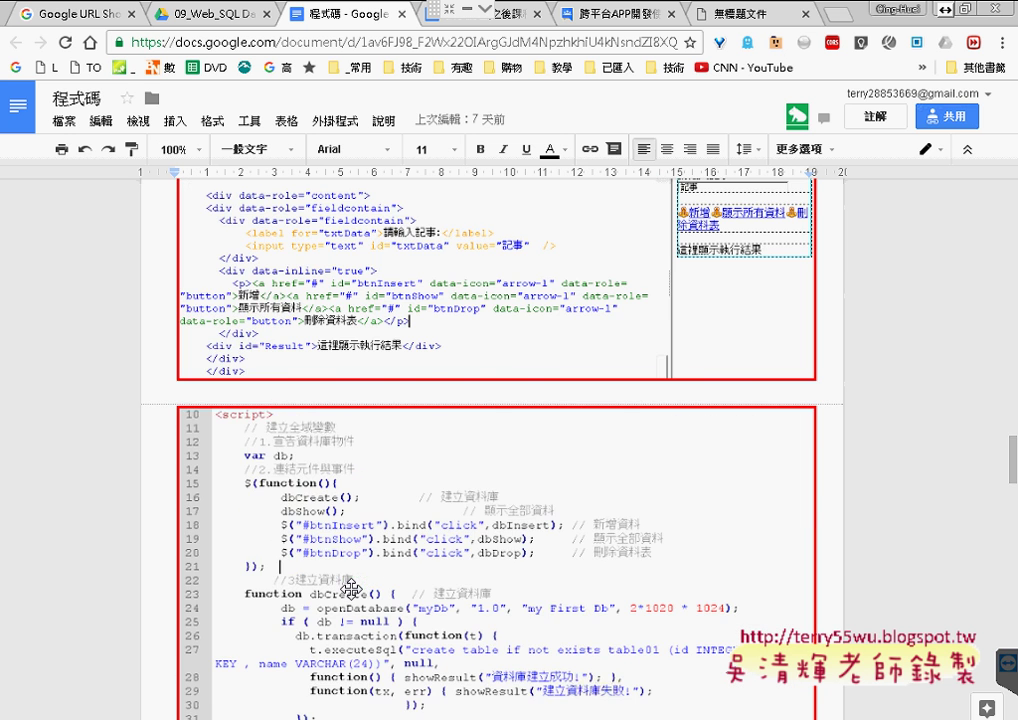
scroll(350, 591, down, 3)
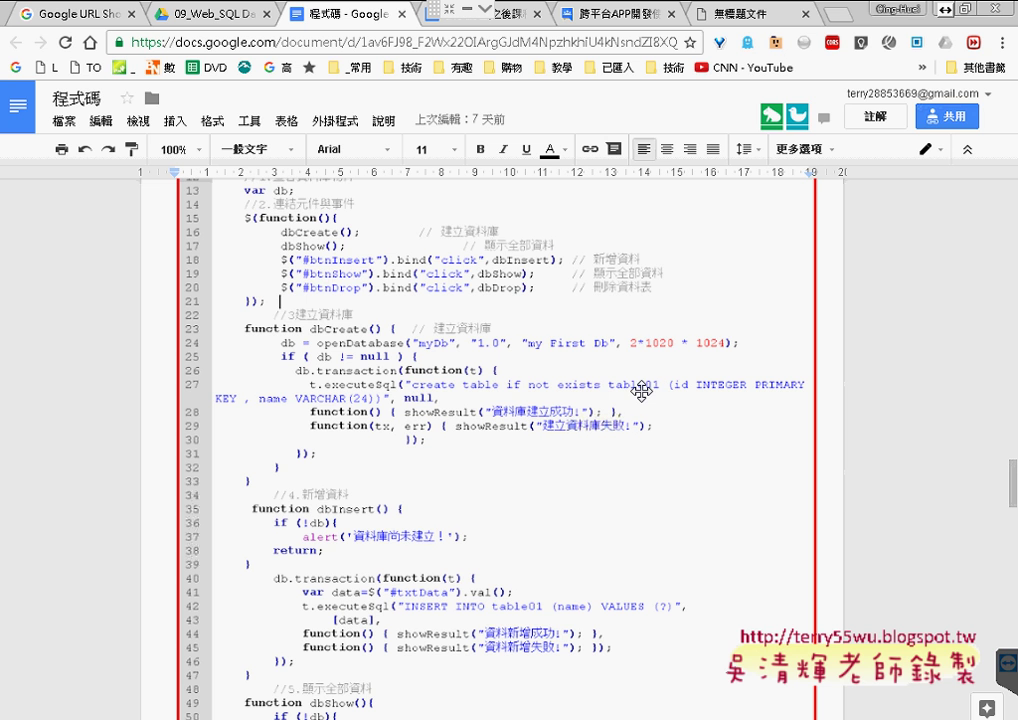
scroll(640, 390, down, 1)
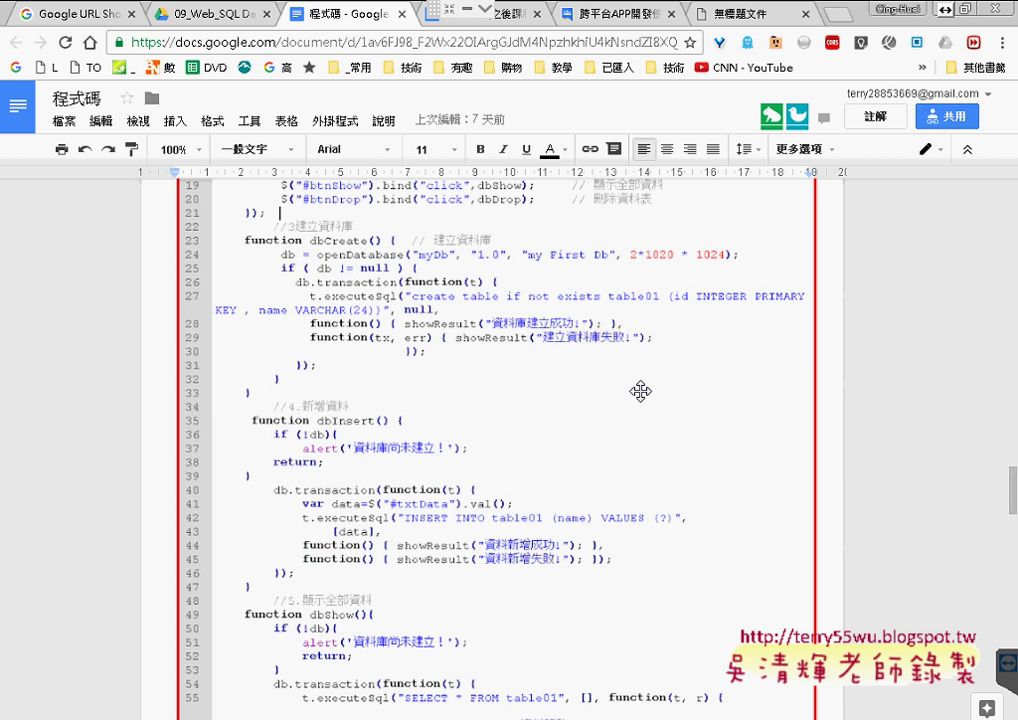
scroll(640, 400, down, 1)
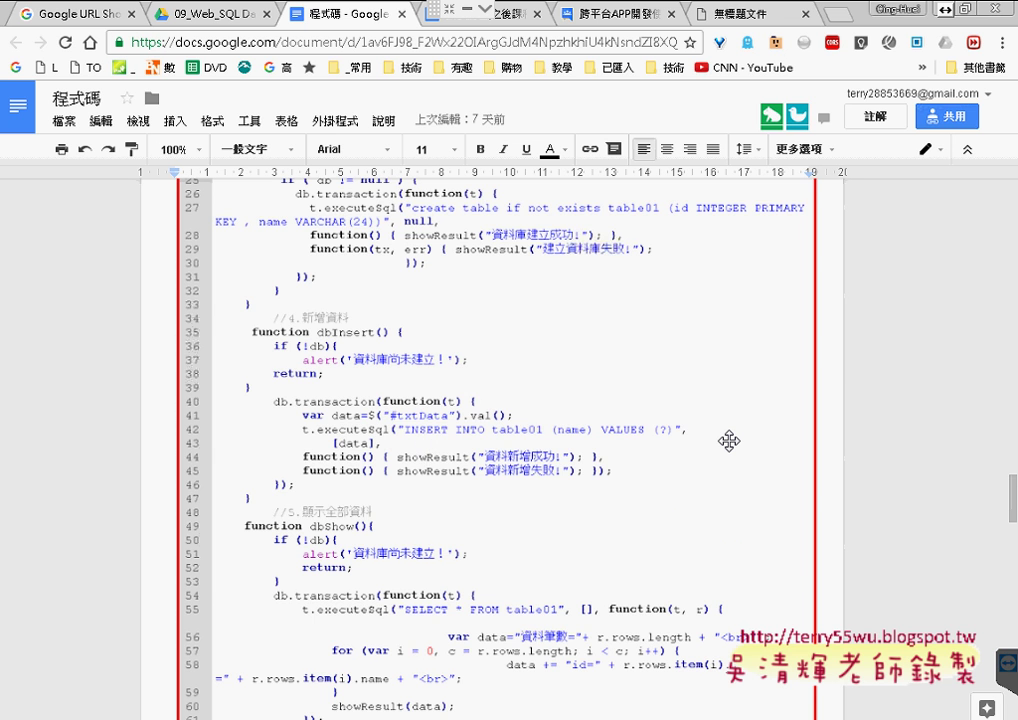
scroll(728, 441, down, 1)
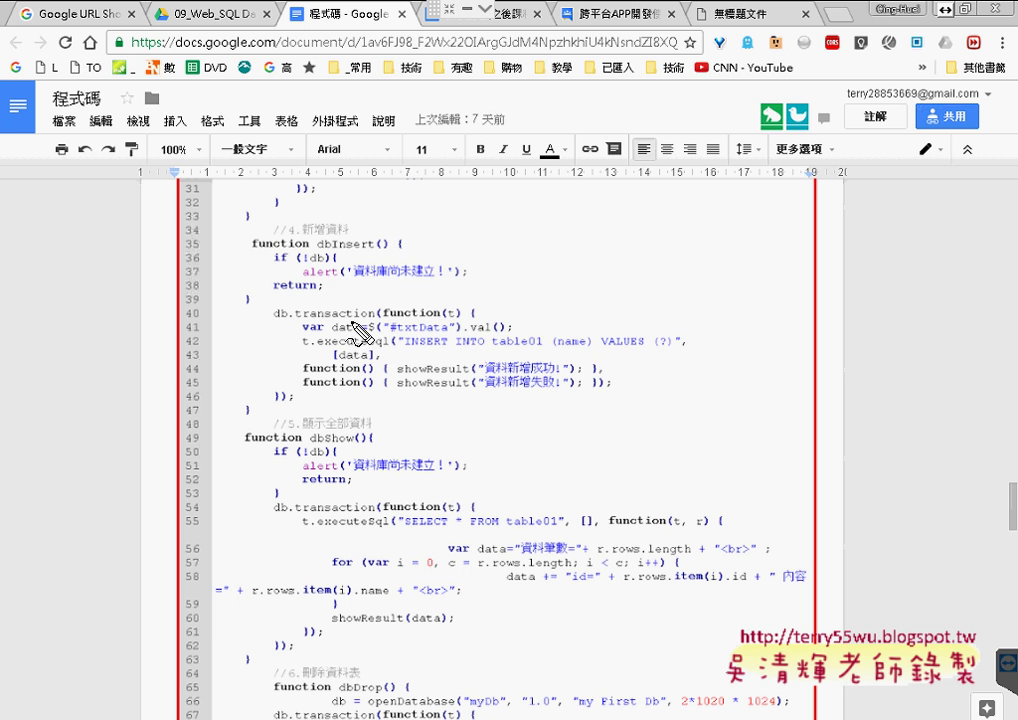
Underline dbShow and the SELECT * FROM table01 query in red, clear the marks, and close the document
drag(323, 449, 357, 449)
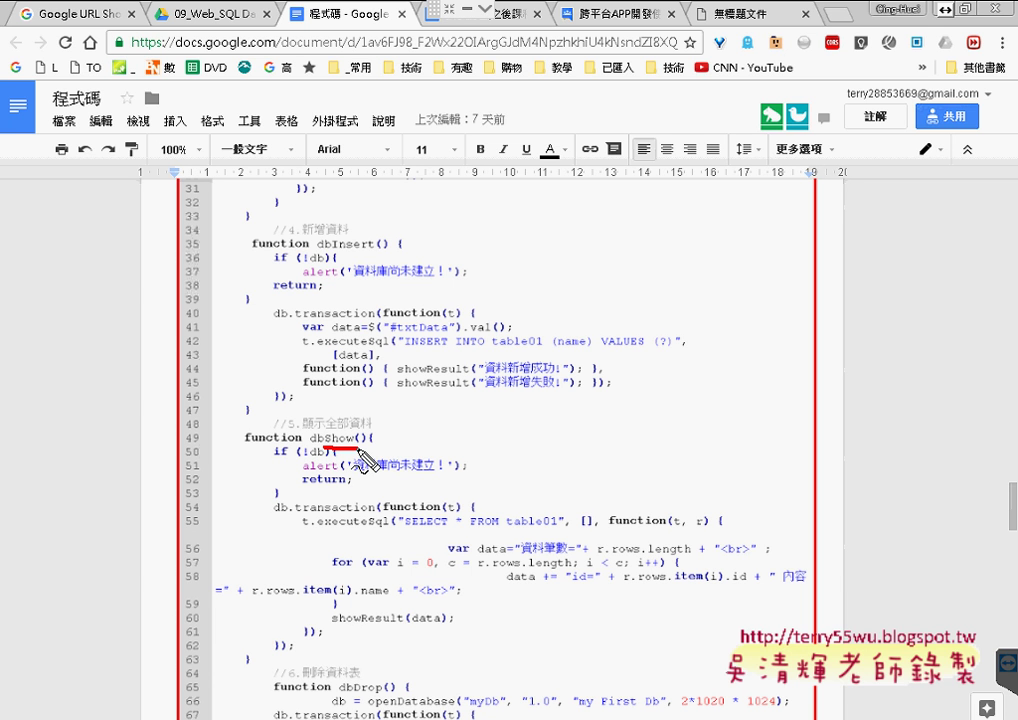
drag(403, 531, 563, 531)
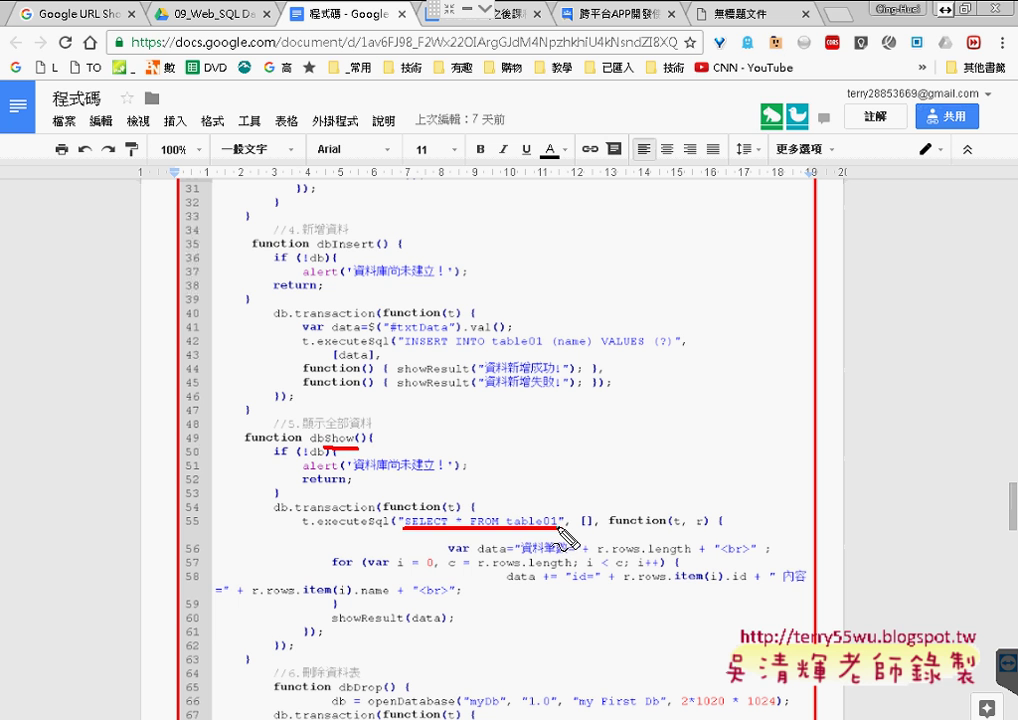
key(Escape)
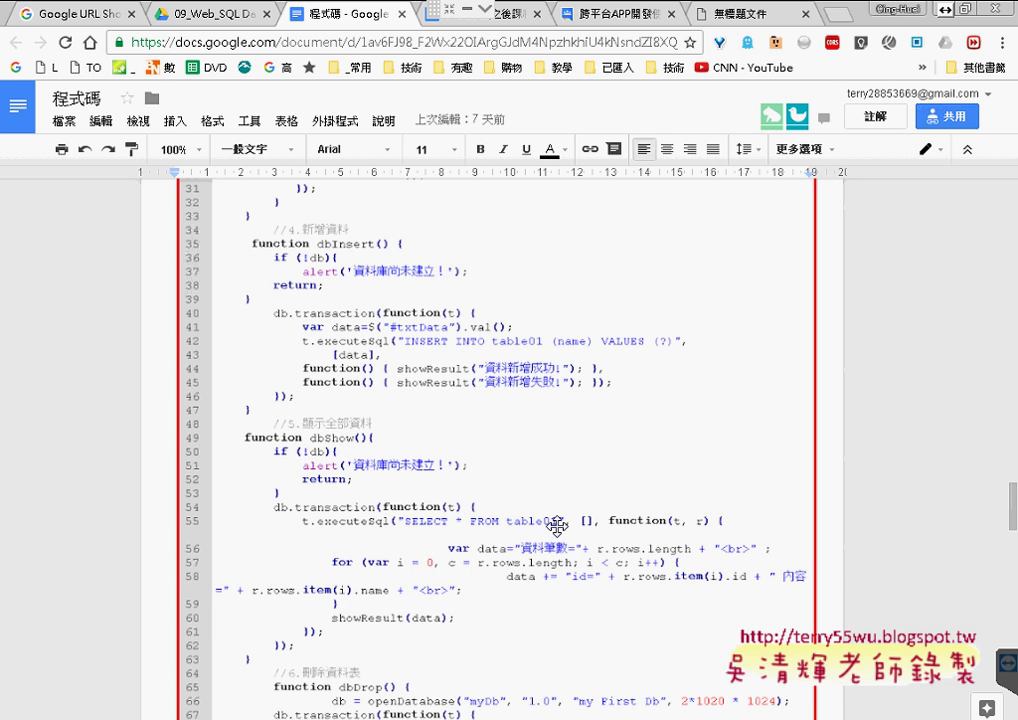
click(402, 15)
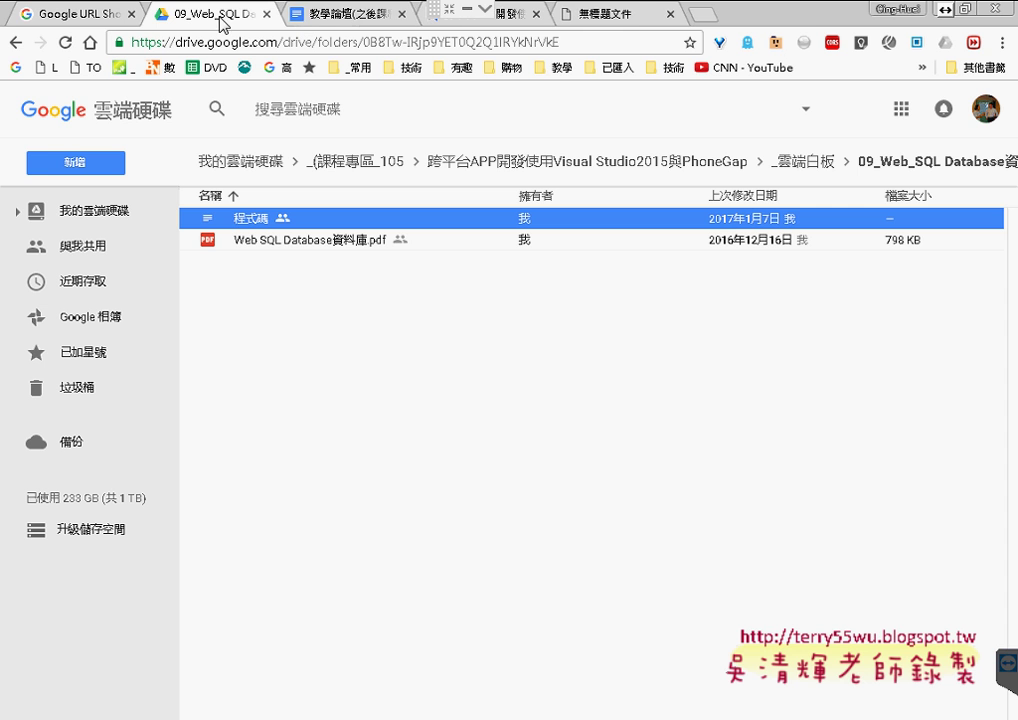
Go back to _雲端白板 and open the 10_jQuery的Ajax技術下載開放JSON資料 folder
click(16, 43)
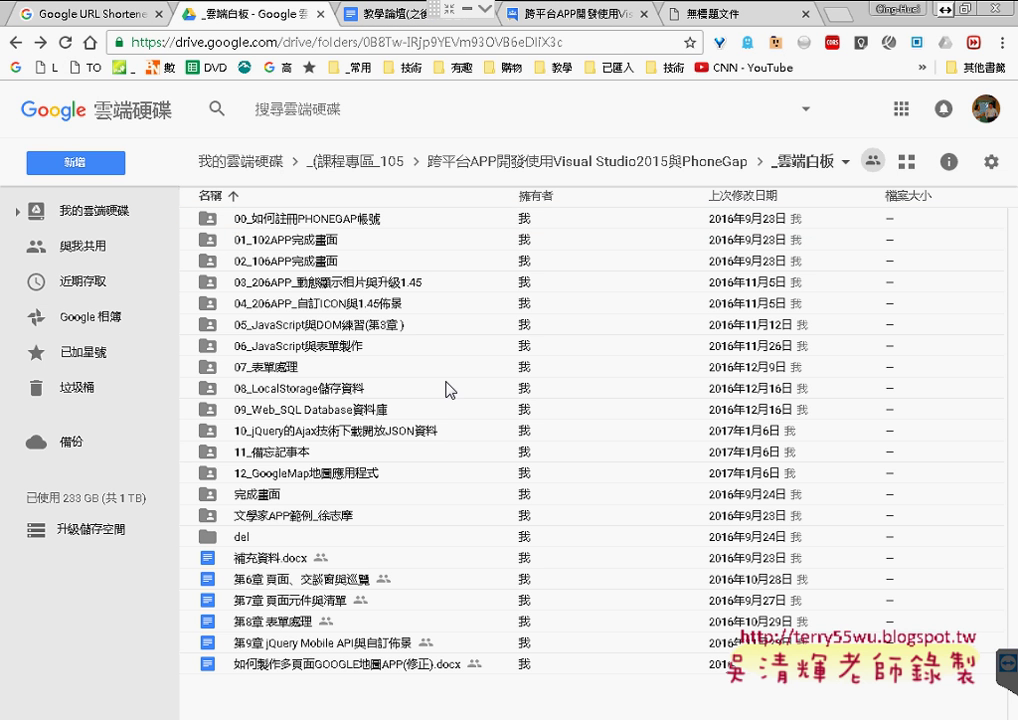
double_click(447, 434)
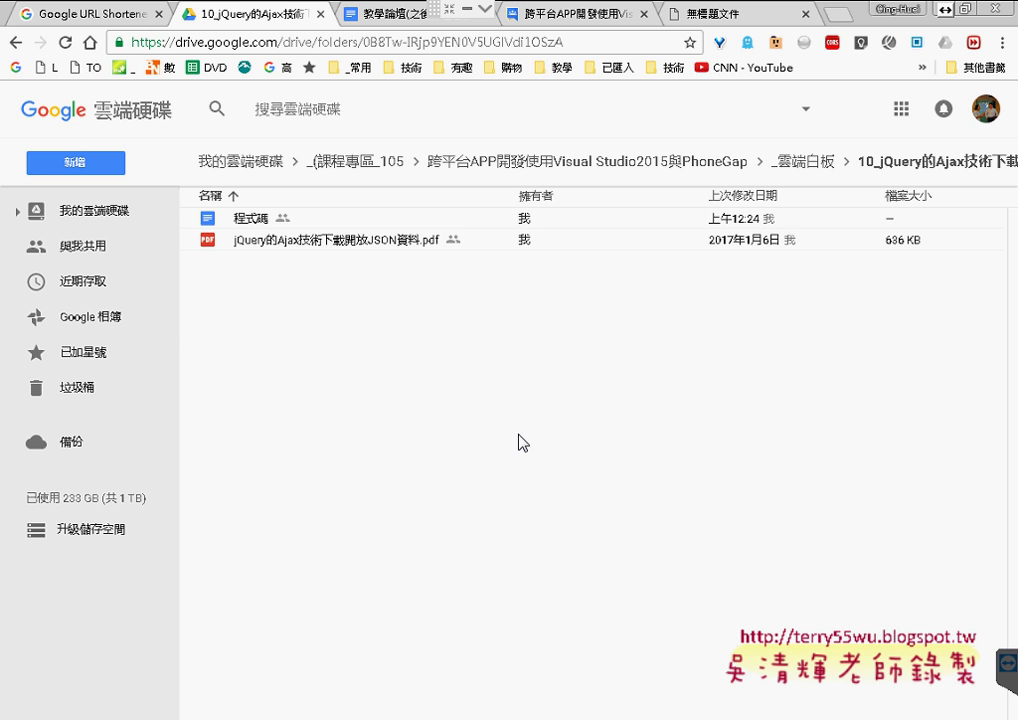
Open the jQuery的Ajax技術下載開放JSON資料.pdf lesson file in the Google Drive preview
click(355, 244)
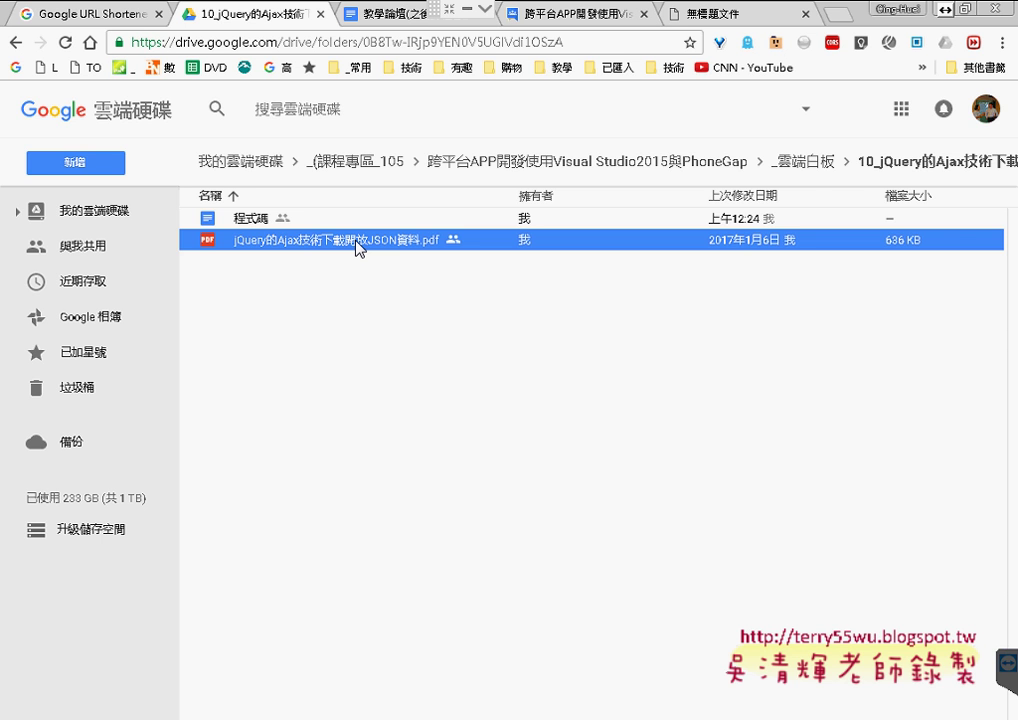
double_click(355, 246)
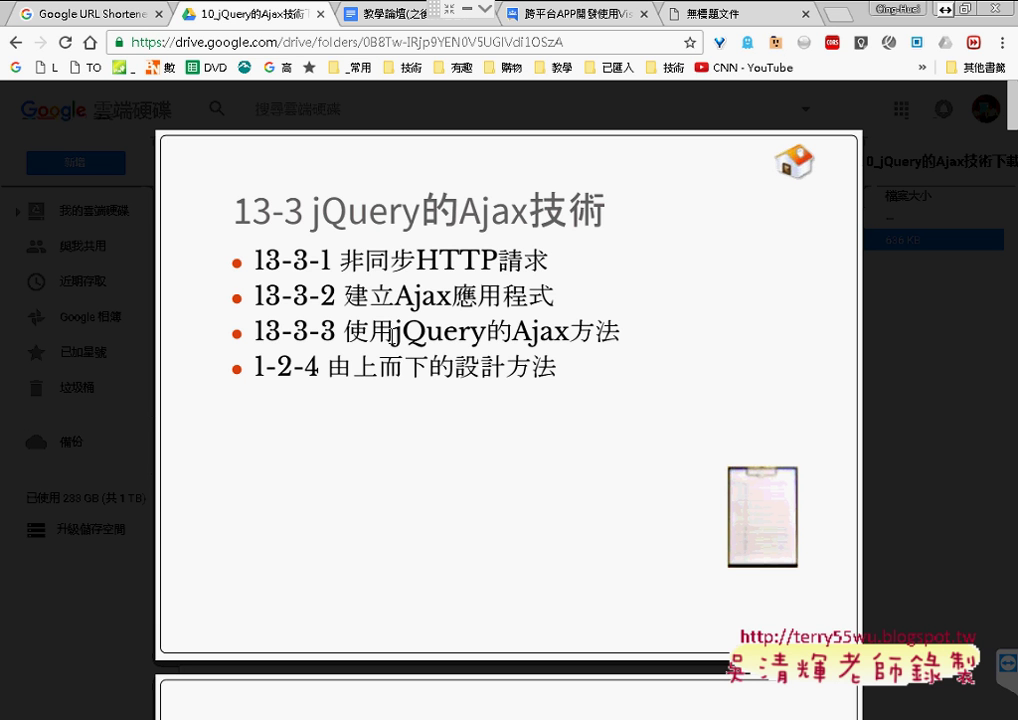
Highlight the 13-3-3 jQuery Ajax methods bullet, then scroll on to the slide defining Ajax
triple_click(392, 338)
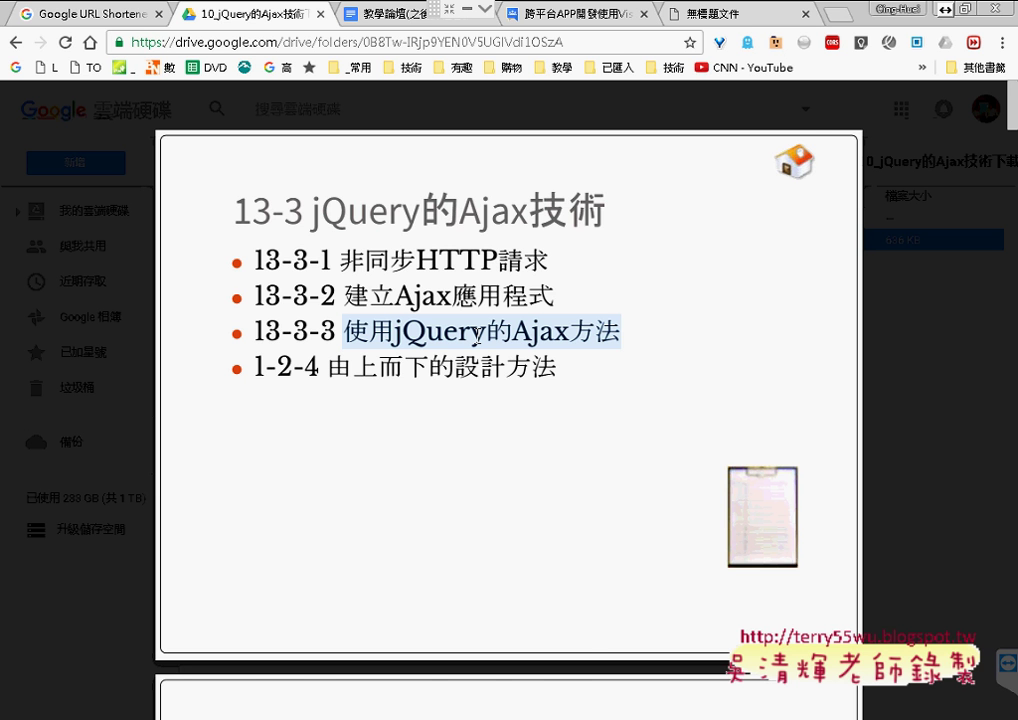
scroll(480, 340, down, 2)
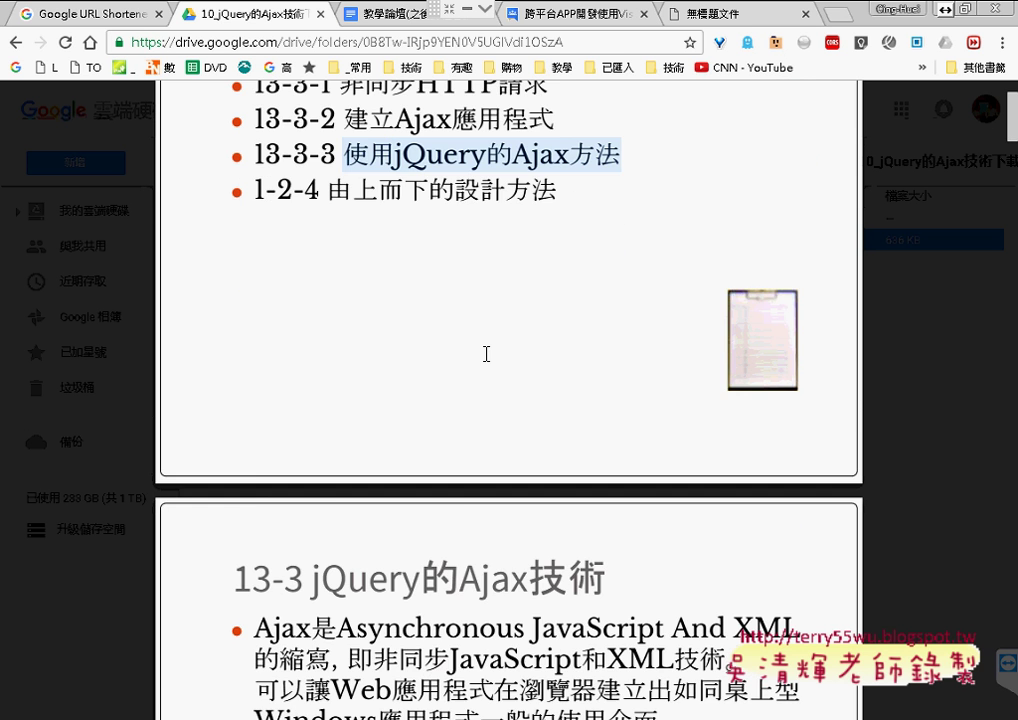
scroll(486, 342, down, 1)
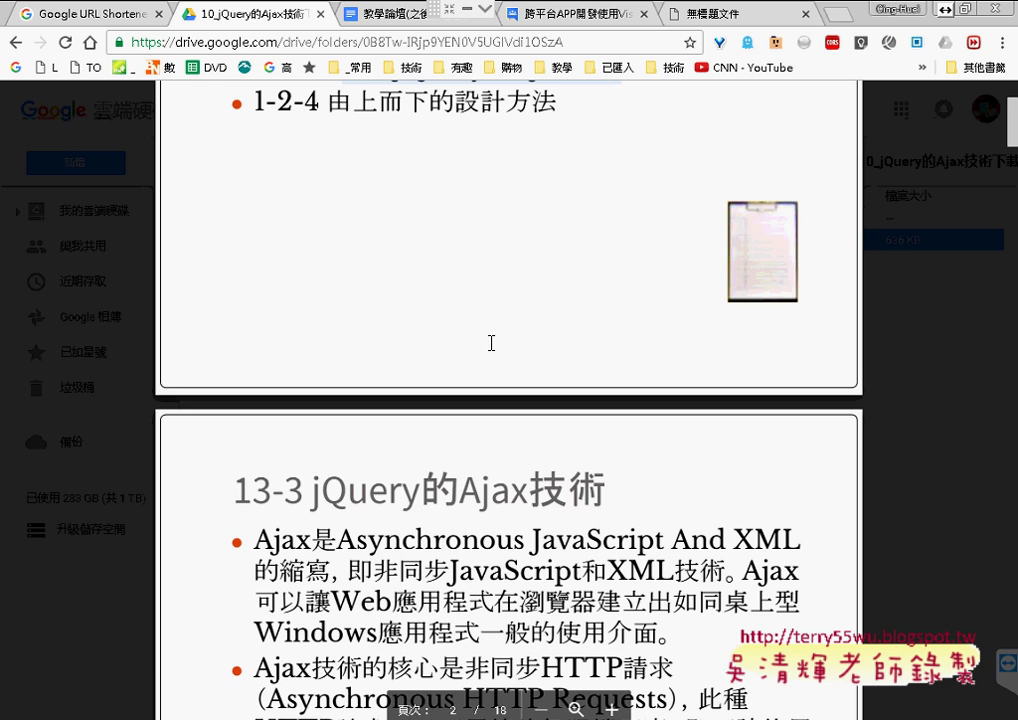
scroll(492, 340, down, 3)
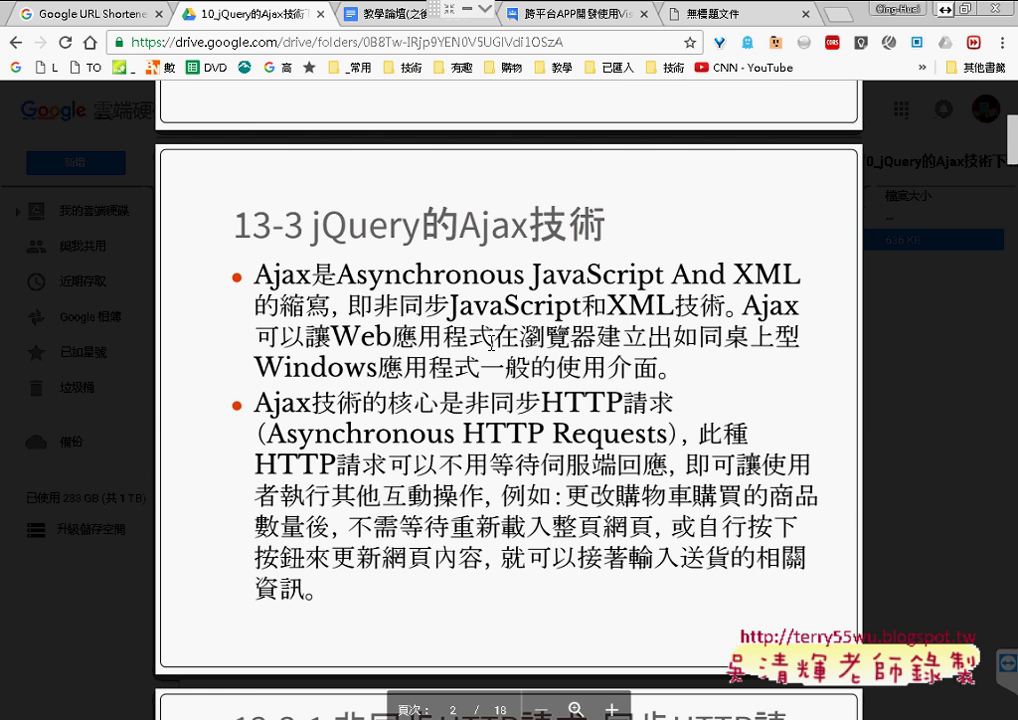
scroll(372, 292, down, 2)
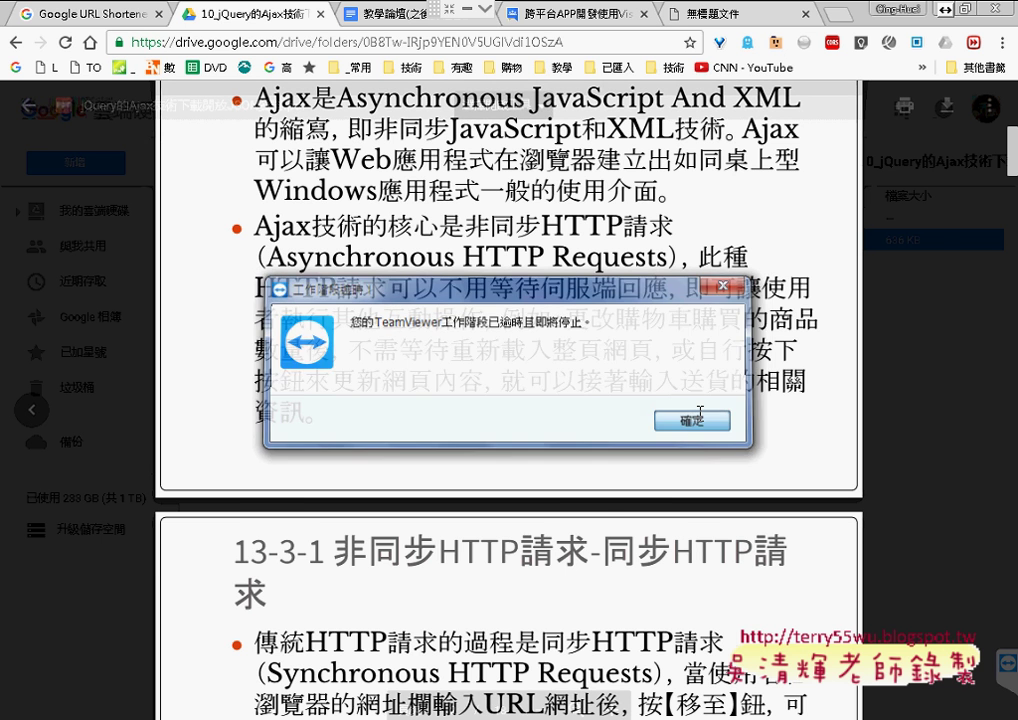
Acknowledge the TeamViewer session-expiry notice and close TeamViewer
click(698, 417)
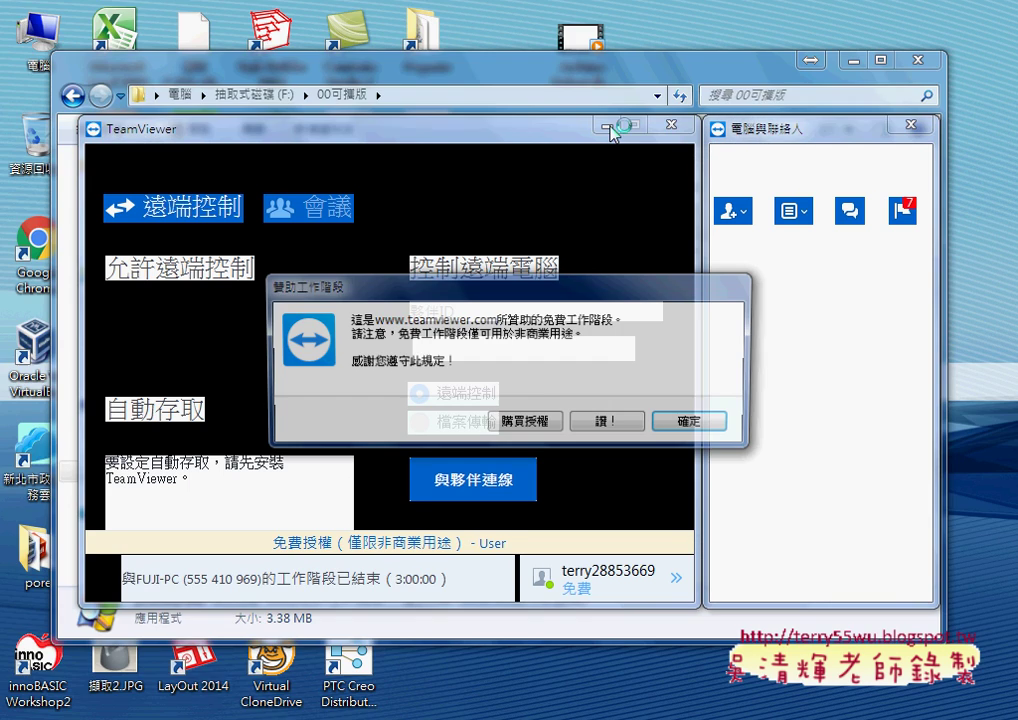
click(682, 425)
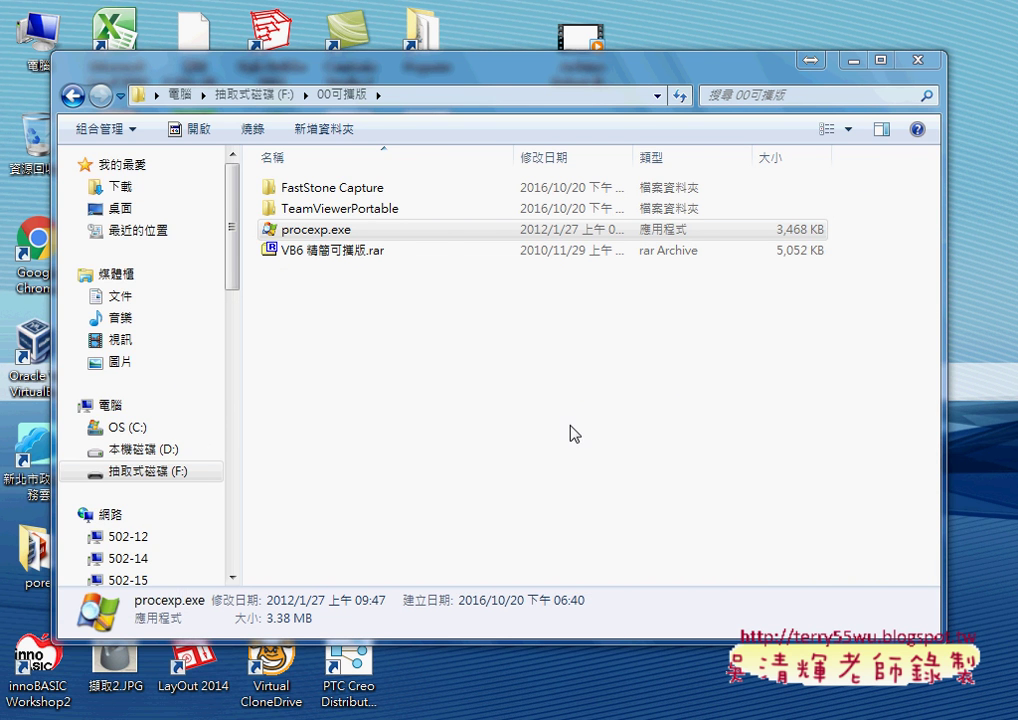